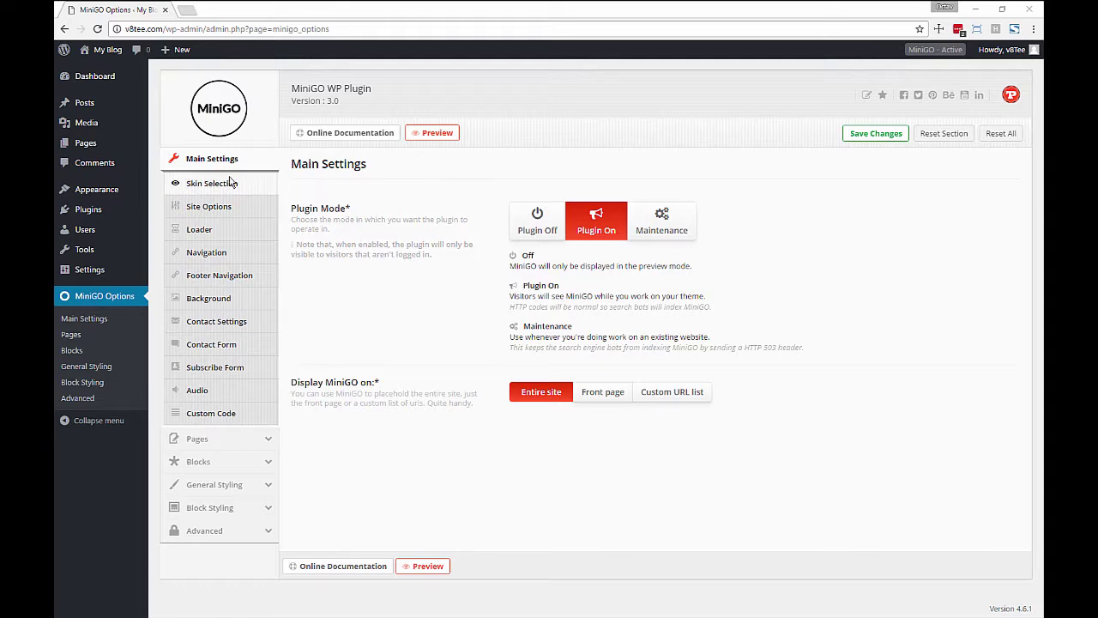
Look through the Pages, Blocks, General Styling and Skin Selection sections of the plugin options, and return to Main Settings.
left_click(215, 438)
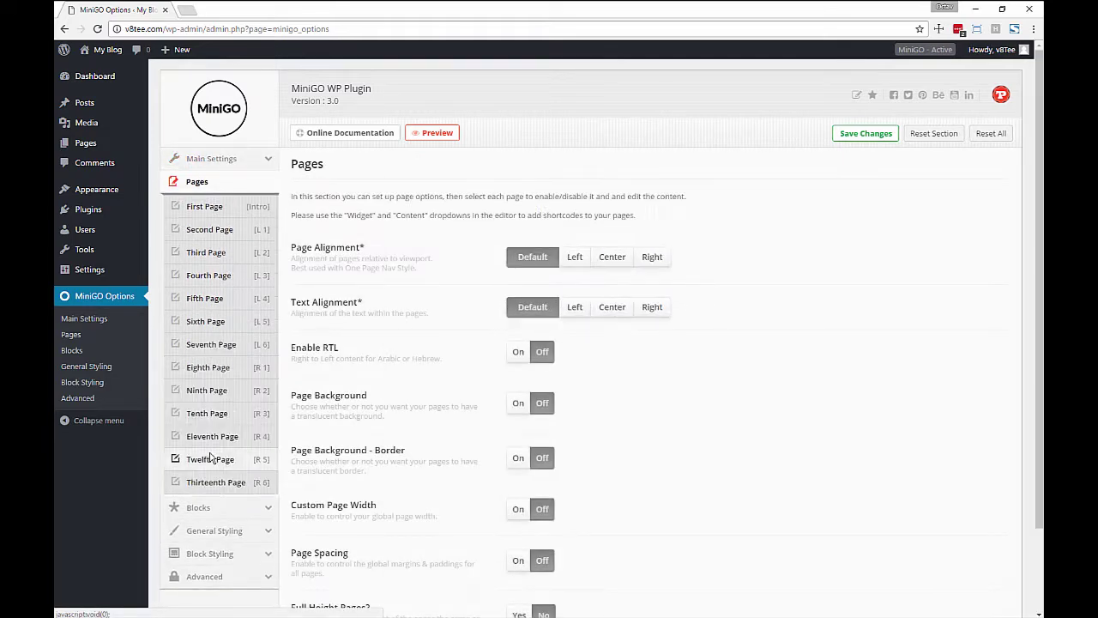
left_click(215, 507)
left_click(217, 531)
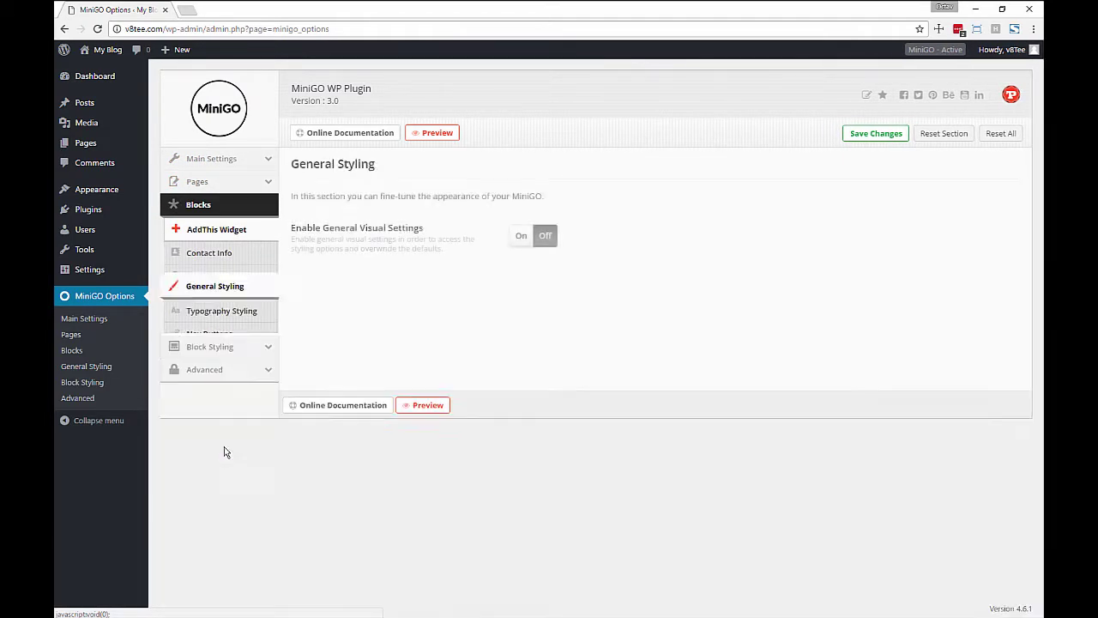
left_click(221, 162)
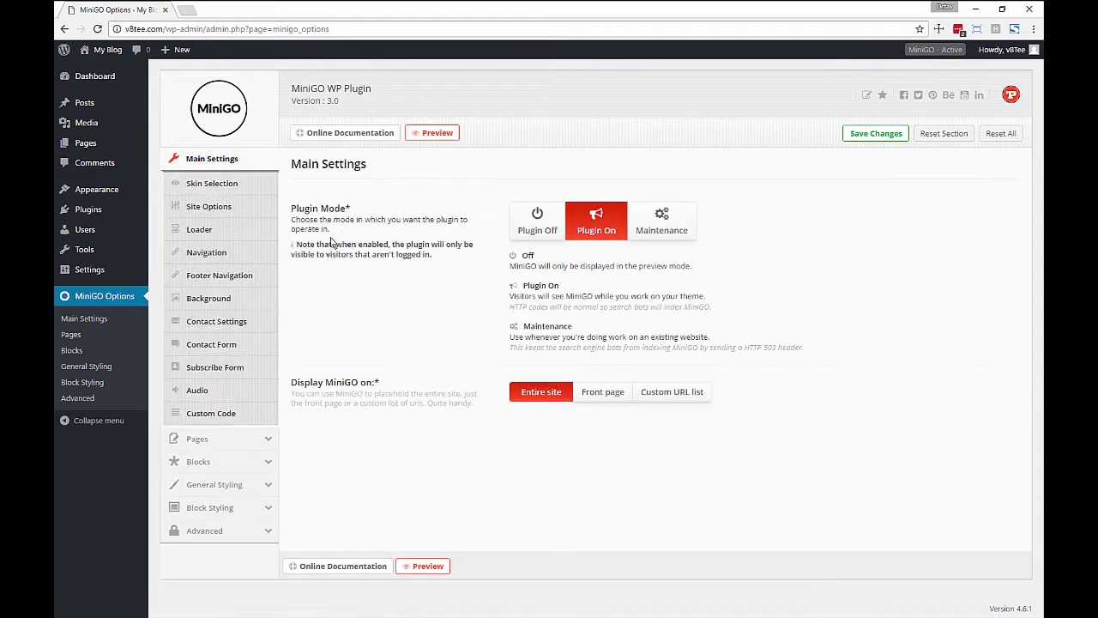
left_click(203, 184)
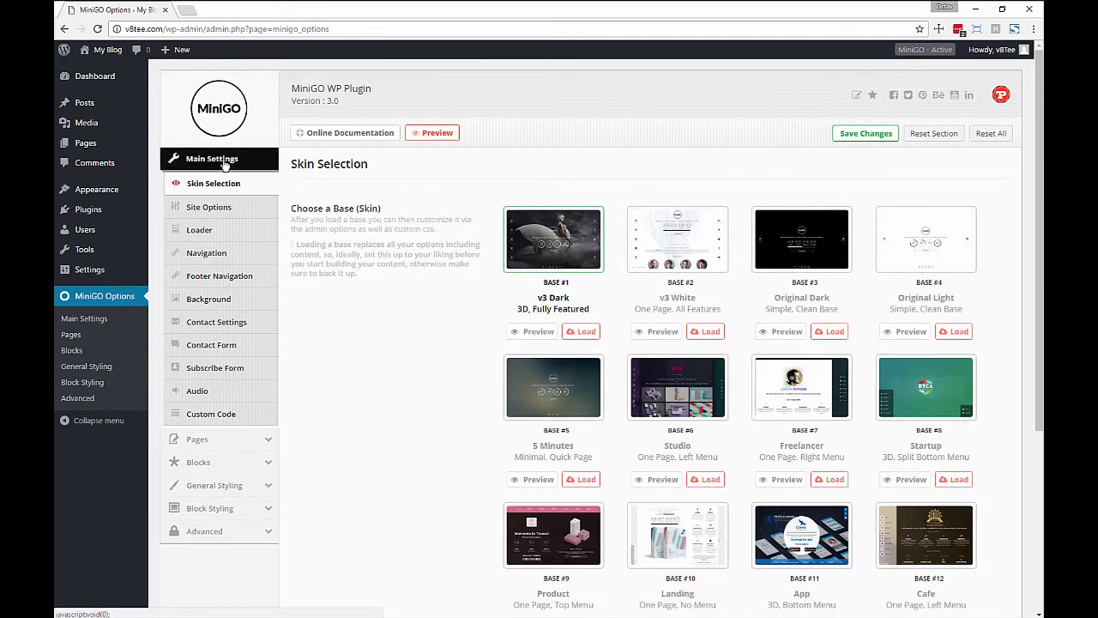
left_click(225, 162)
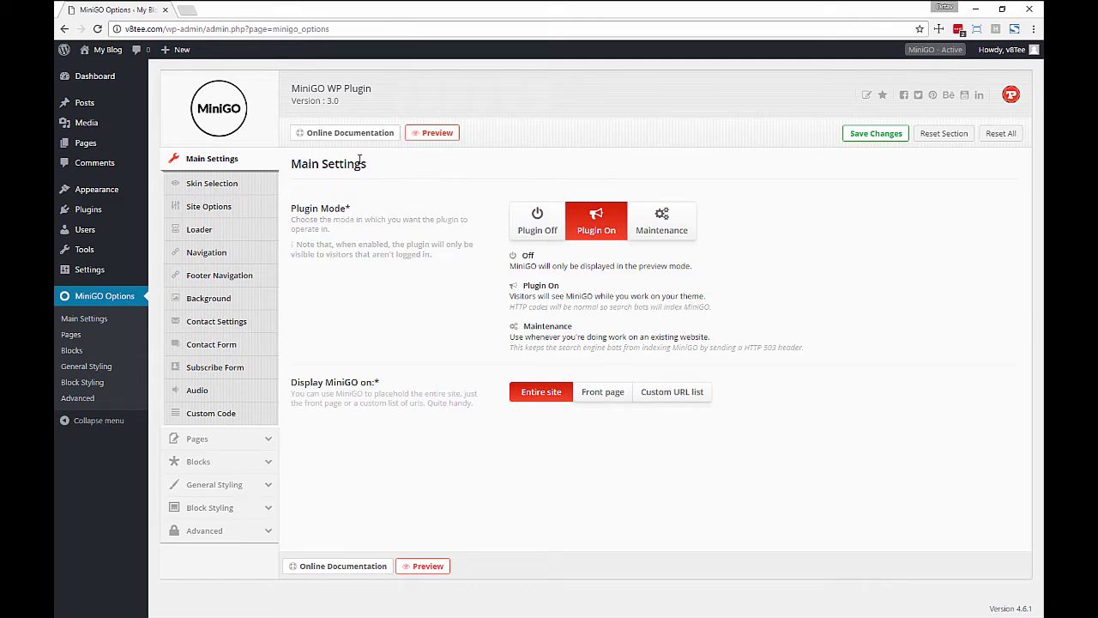
View the plugin's online documentation and close it again.
left_click(325, 136)
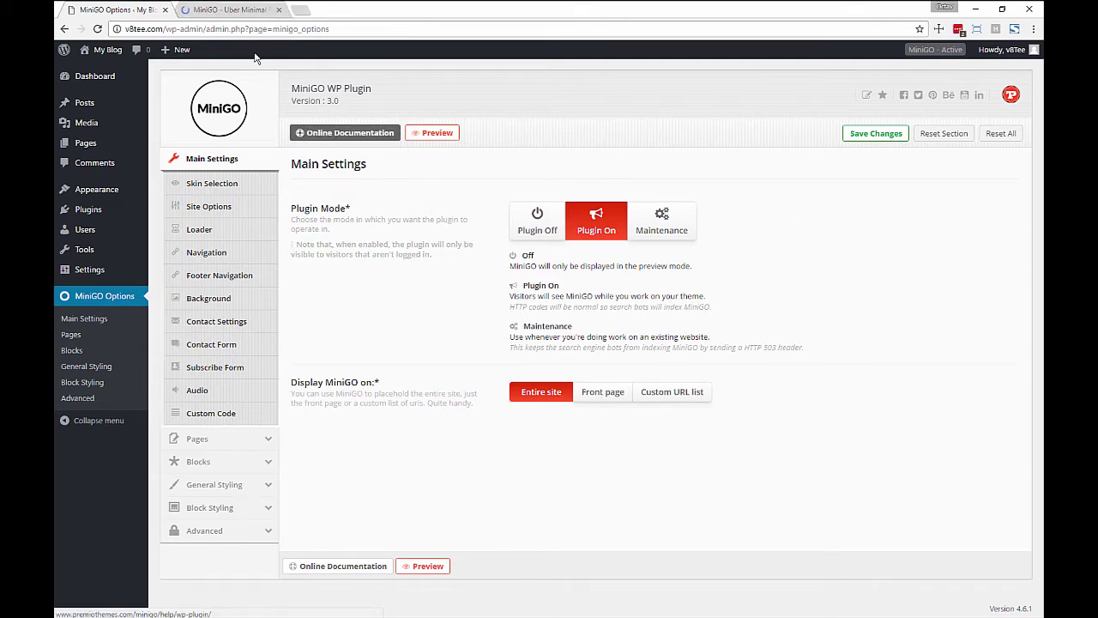
left_click(223, 11)
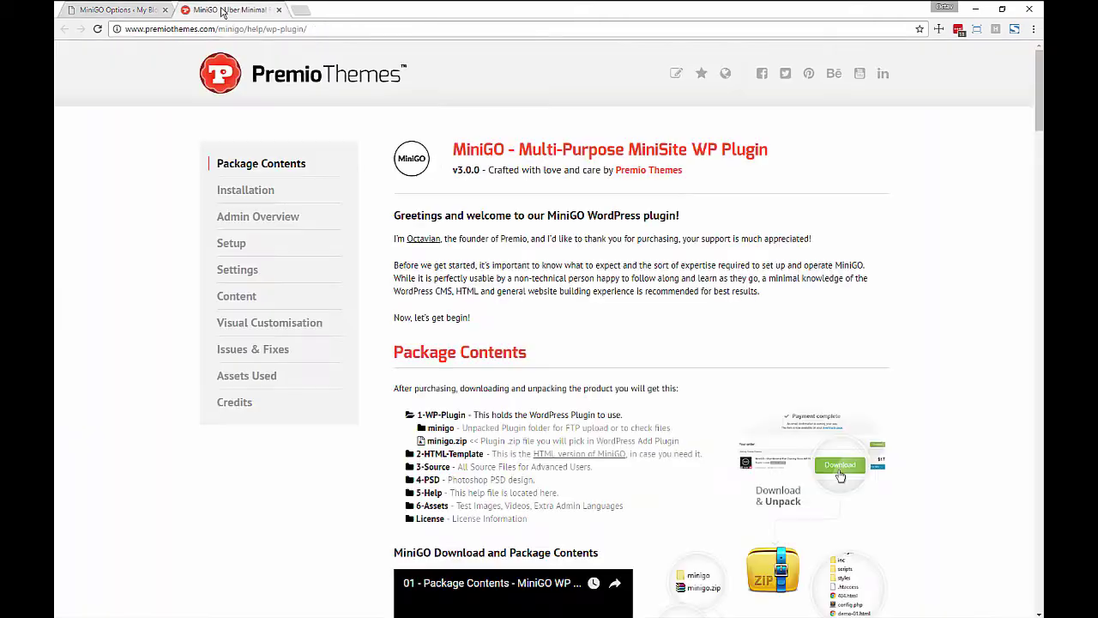
left_click(279, 10)
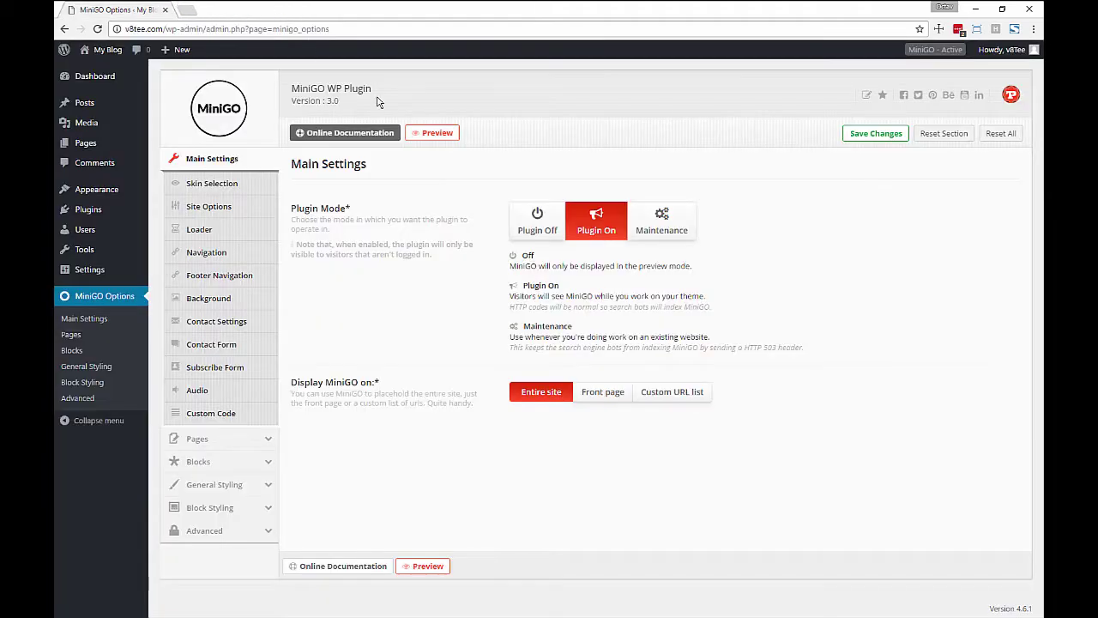
Preview the MiniGO site and close the preview.
left_click(433, 134)
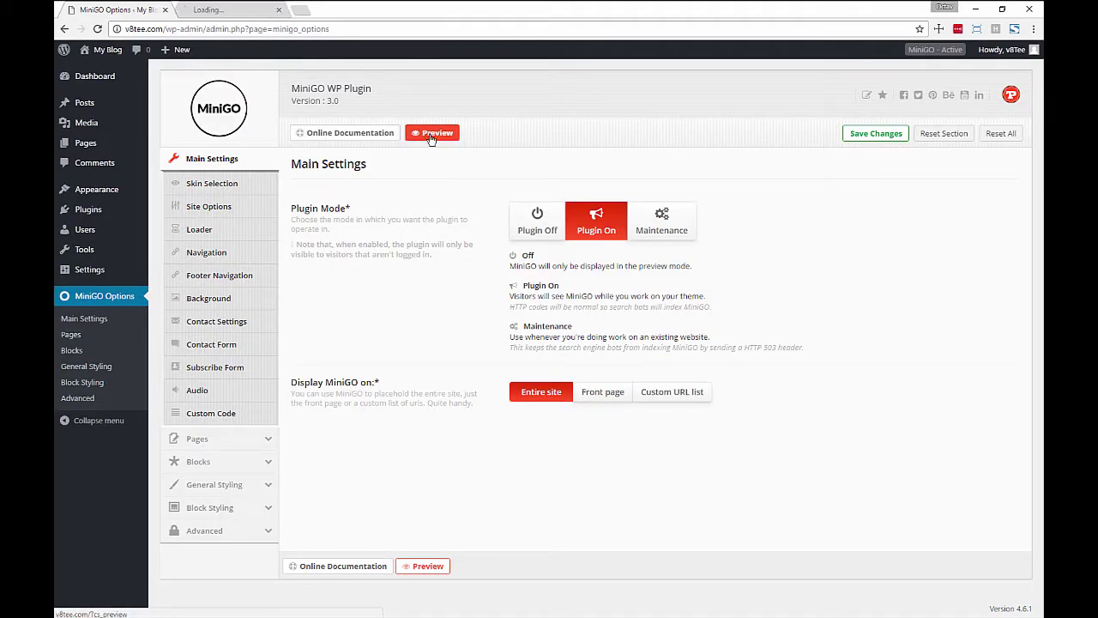
left_click(230, 11)
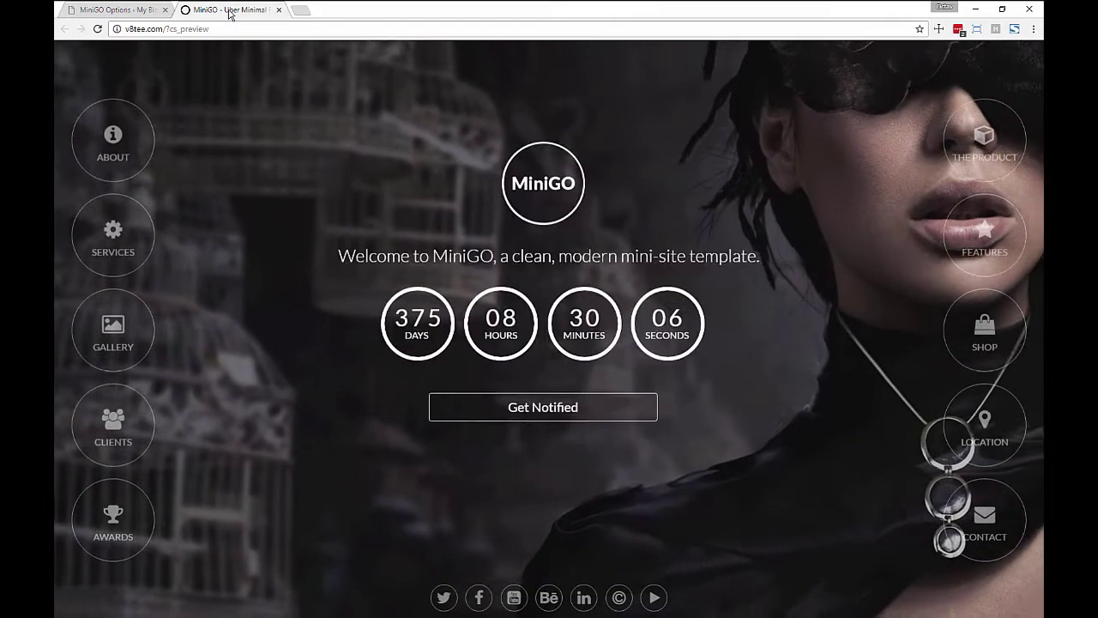
middle_click(229, 11)
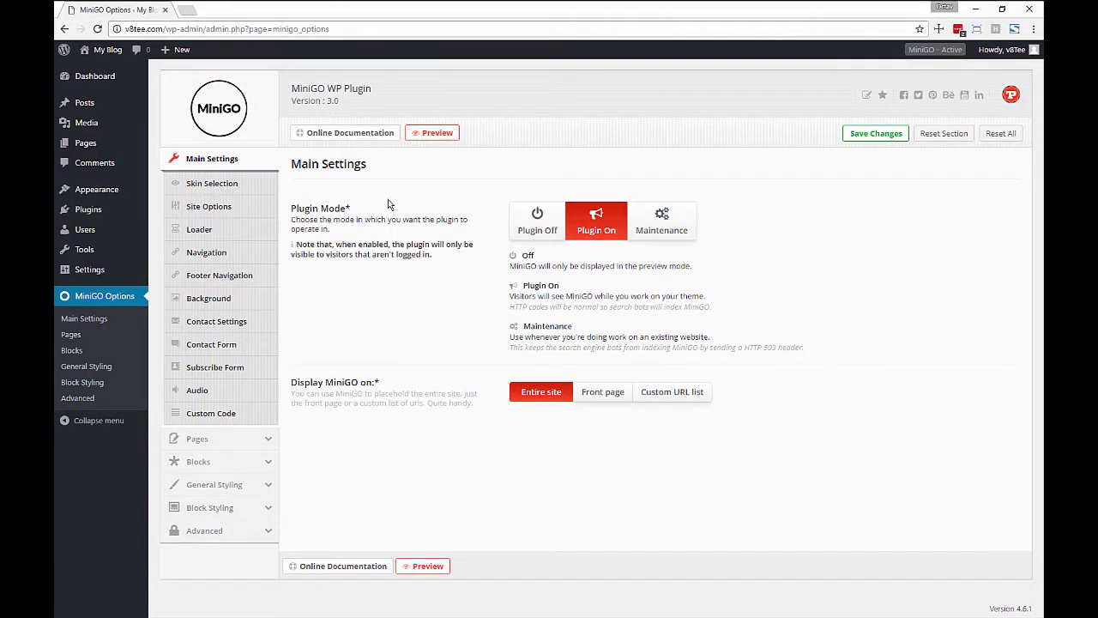
Save the plugin settings and collapse the WordPress admin menu.
left_click(874, 135)
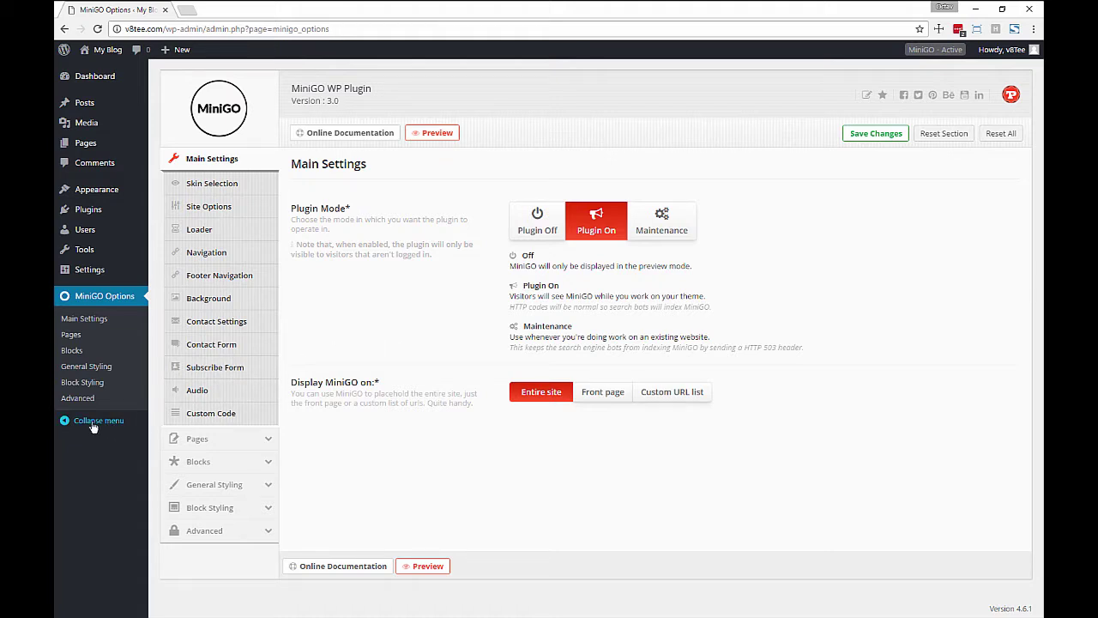
left_click(96, 420)
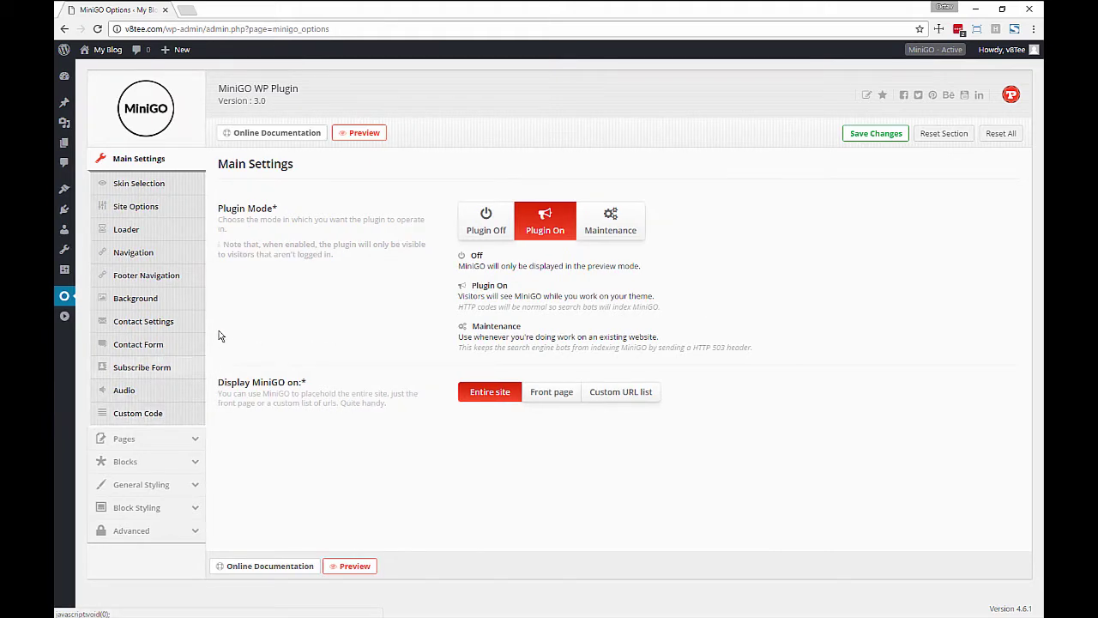
Look at the demo loader for the Studio skin in Skin Selection and dismiss it without importing.
left_click(178, 191)
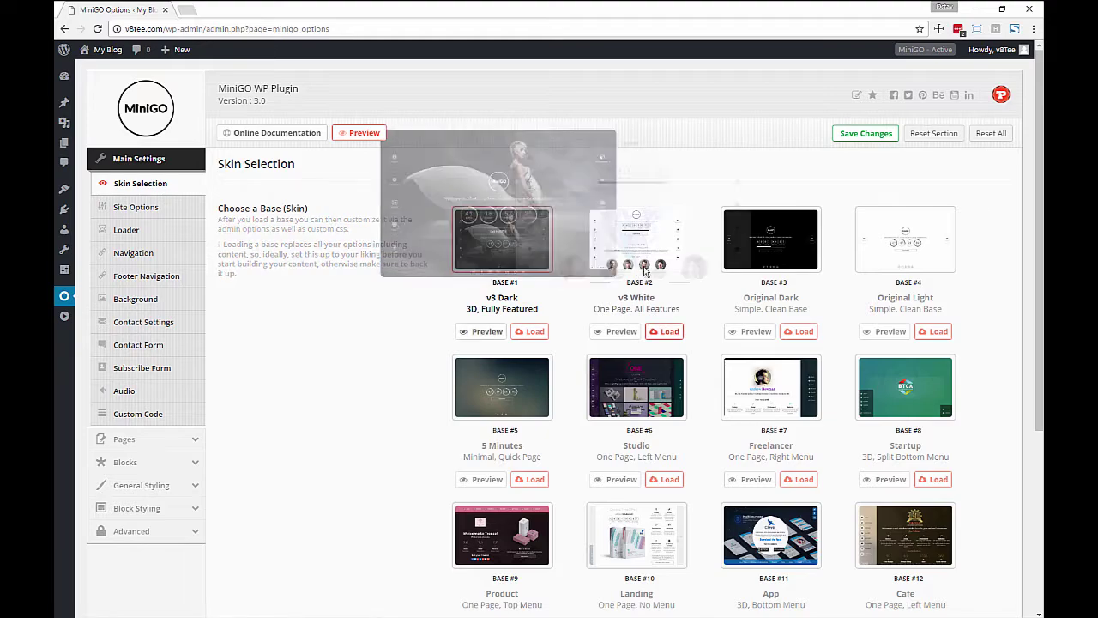
left_click(655, 480)
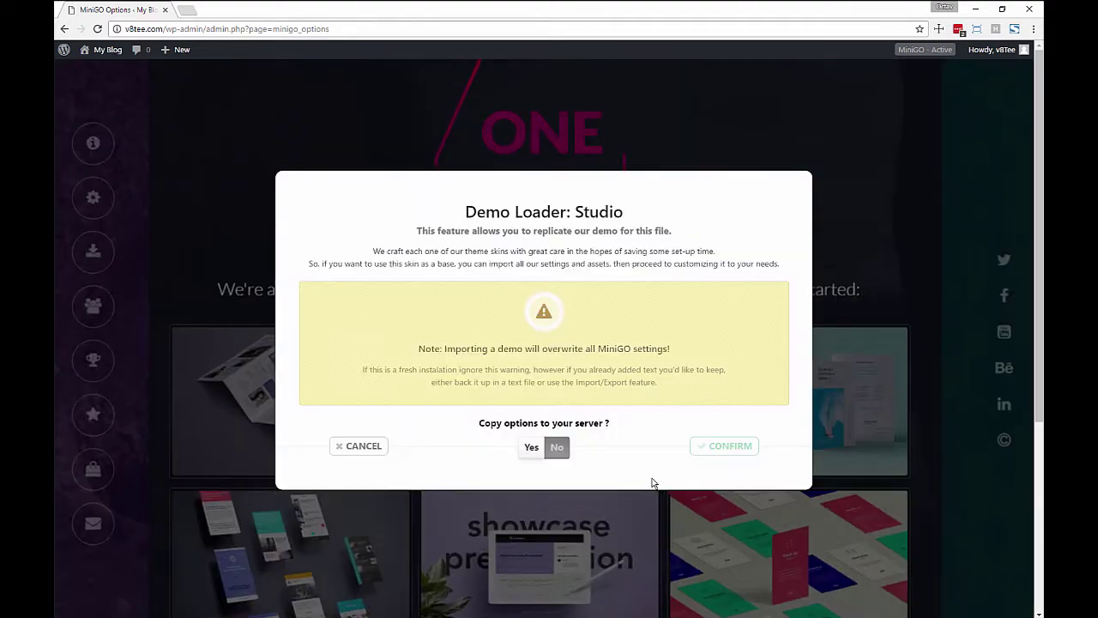
left_click(616, 517)
Review the Site Options from site title to SEO options, and save the plugin settings.
left_click(133, 213)
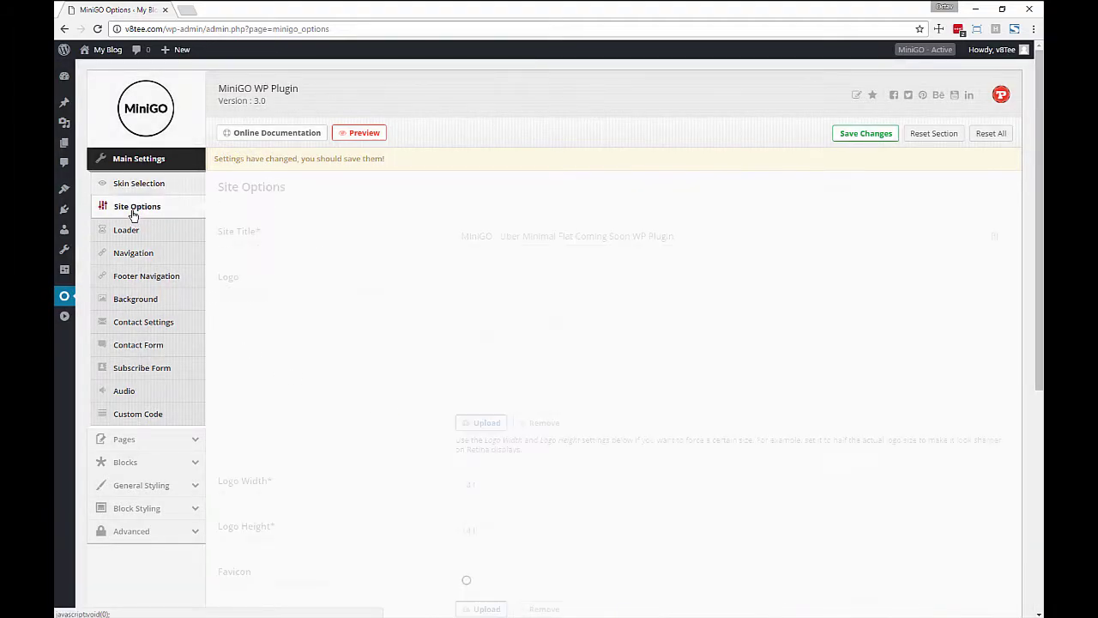
scroll(293, 305, "down", 3)
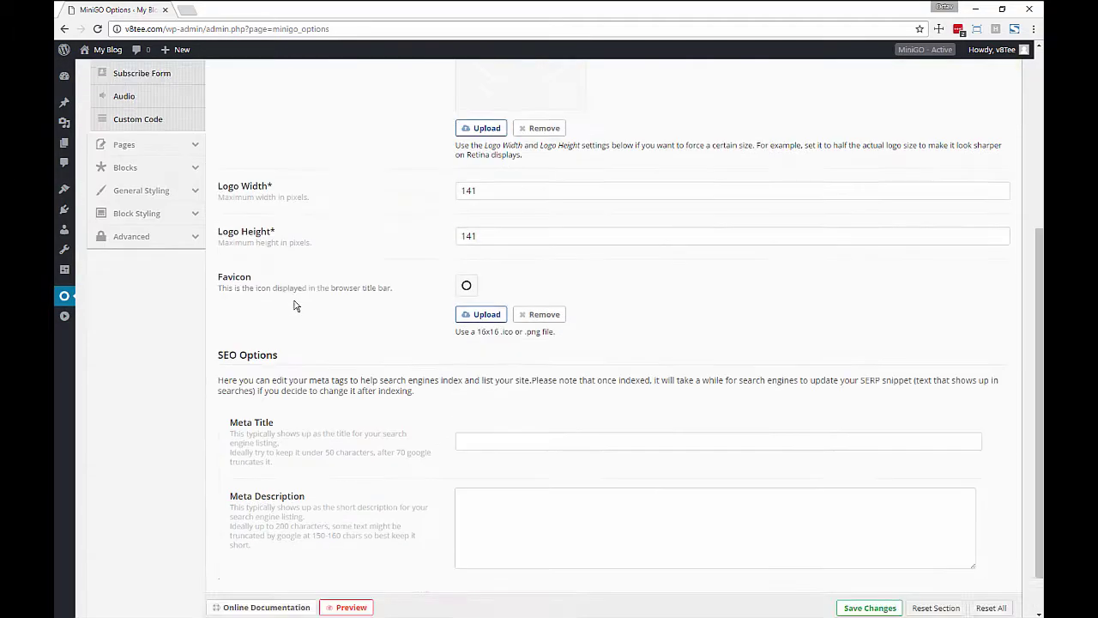
scroll(293, 305, "down", 1)
scroll(293, 300, "up", 4)
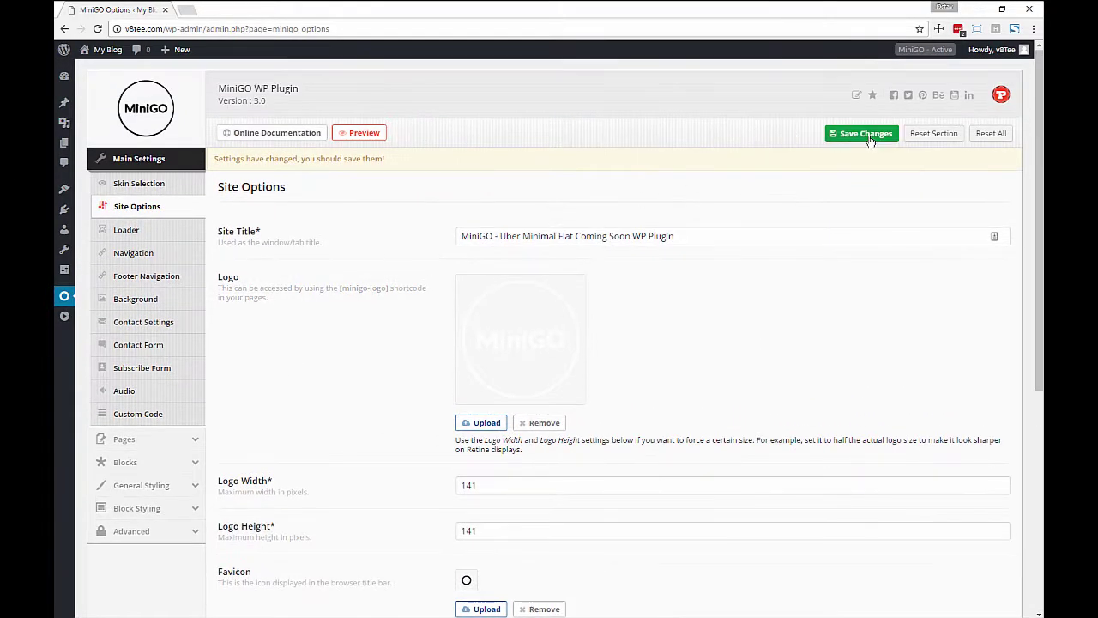
left_click(865, 134)
Examine the Loader settings and the full list of Navigation settings.
left_click(125, 231)
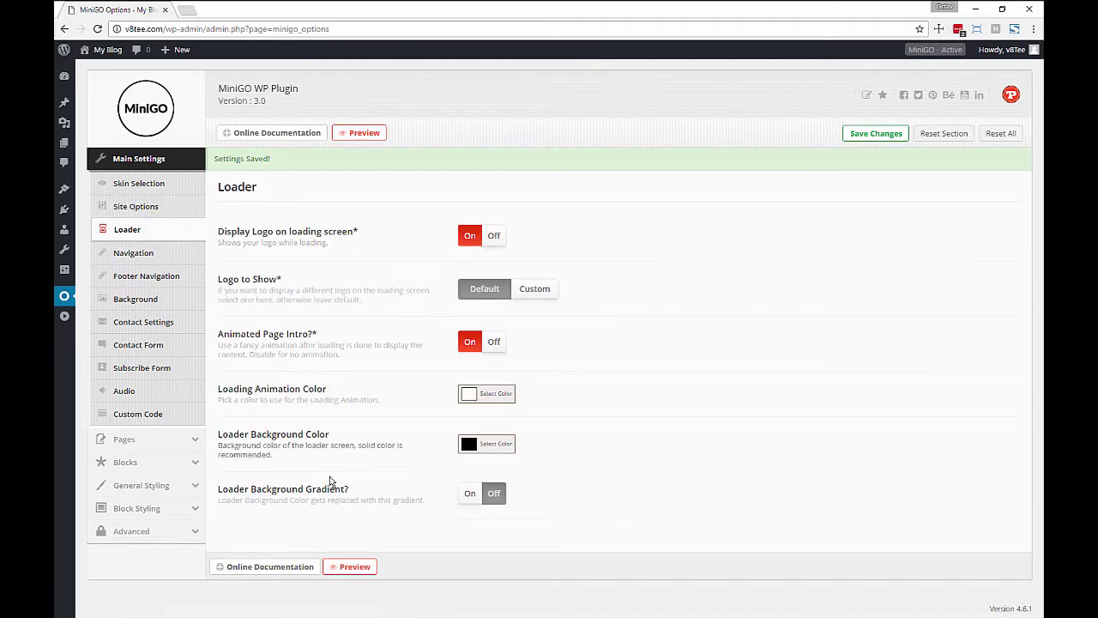
left_click(152, 252)
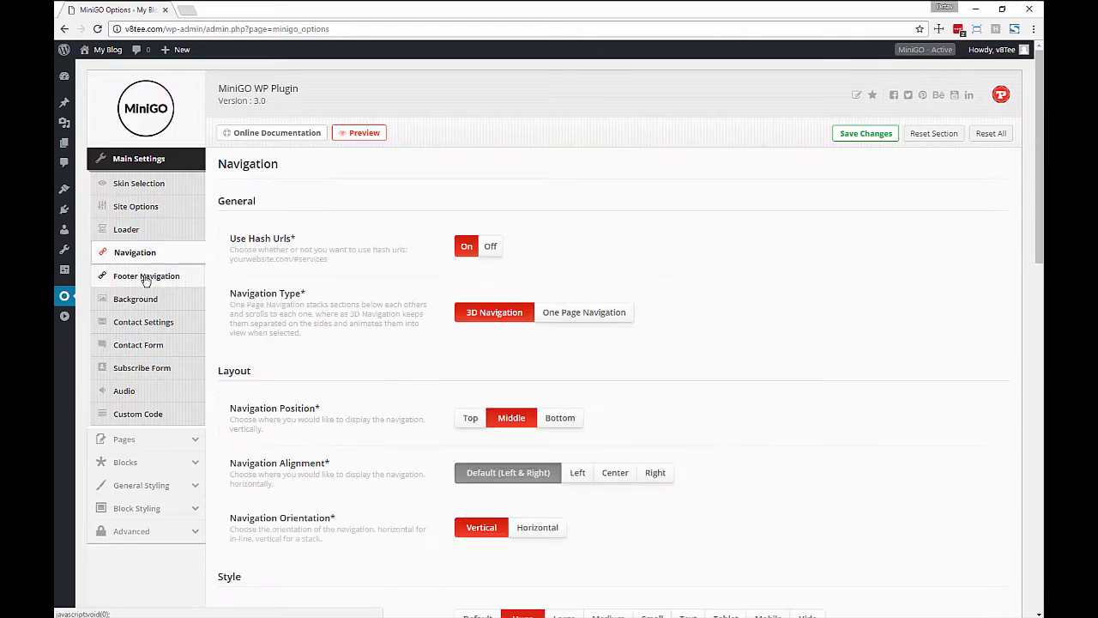
scroll(311, 304, "down", 15)
scroll(311, 305, "up", 15)
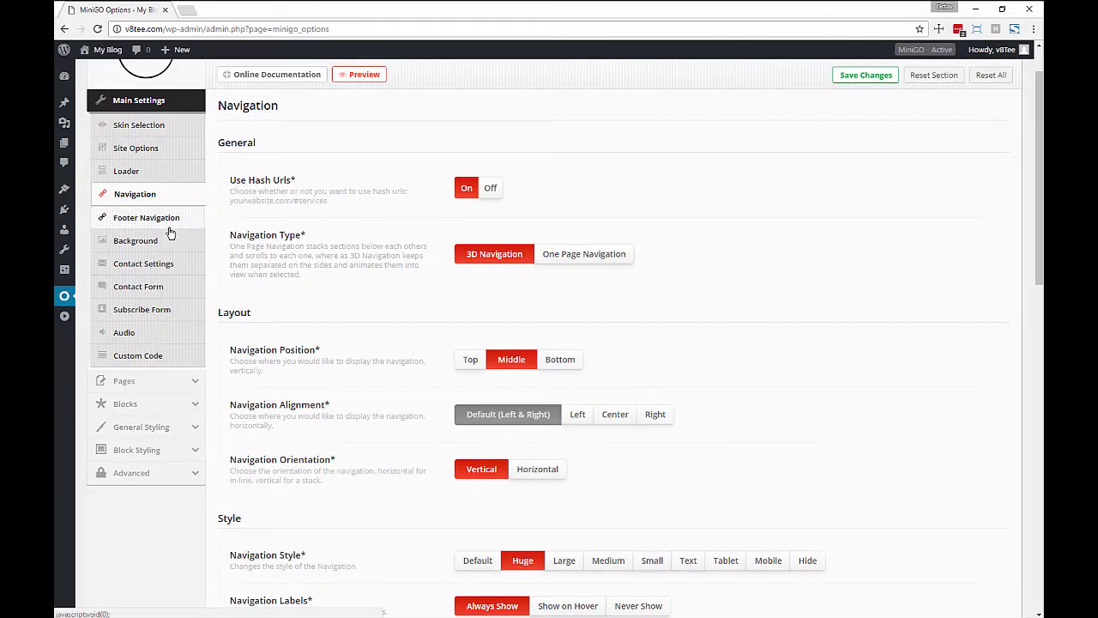
Examine the Footer Navigation settings and the Background settings, including the slideshow options.
left_click(165, 220)
scroll(313, 313, "down", 3)
scroll(310, 314, "up", 3)
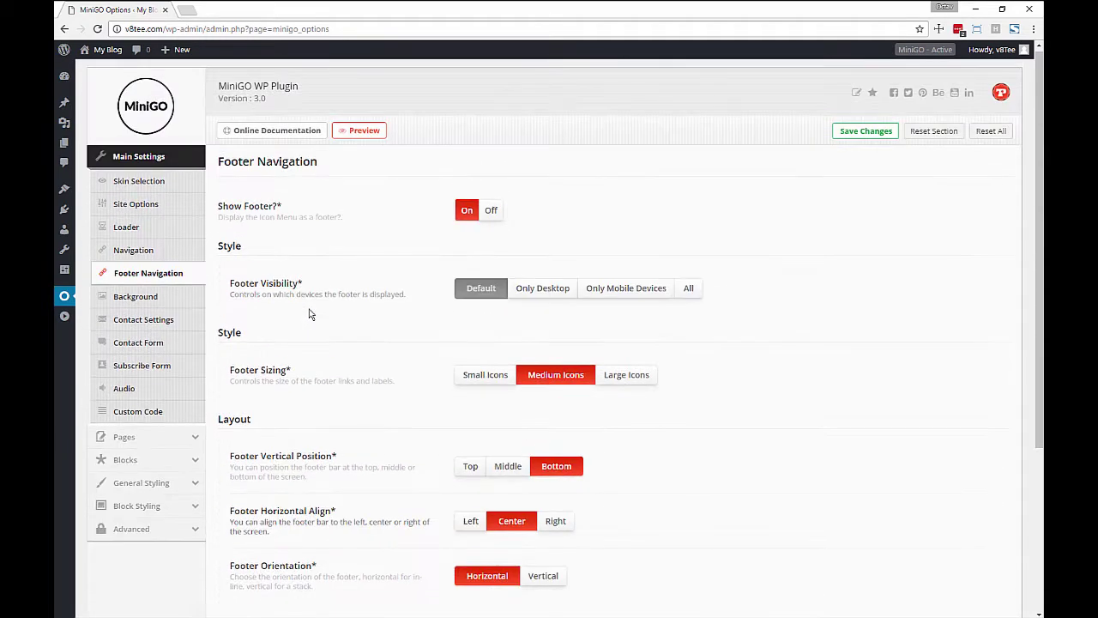
left_click(155, 299)
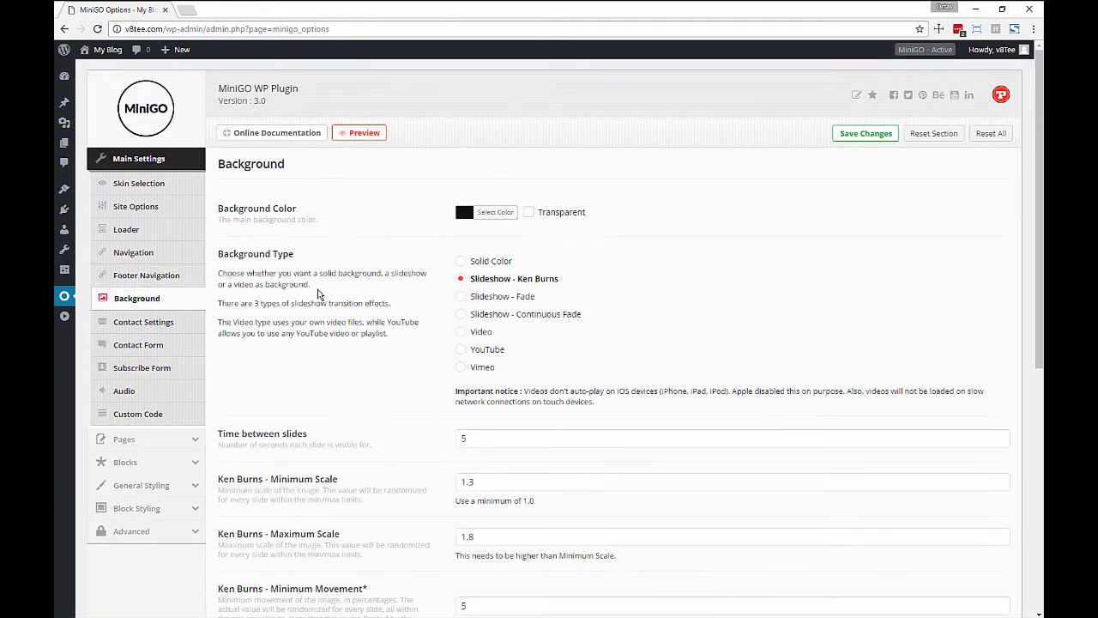
scroll(315, 294, "down", 2)
scroll(318, 296, "down", 3)
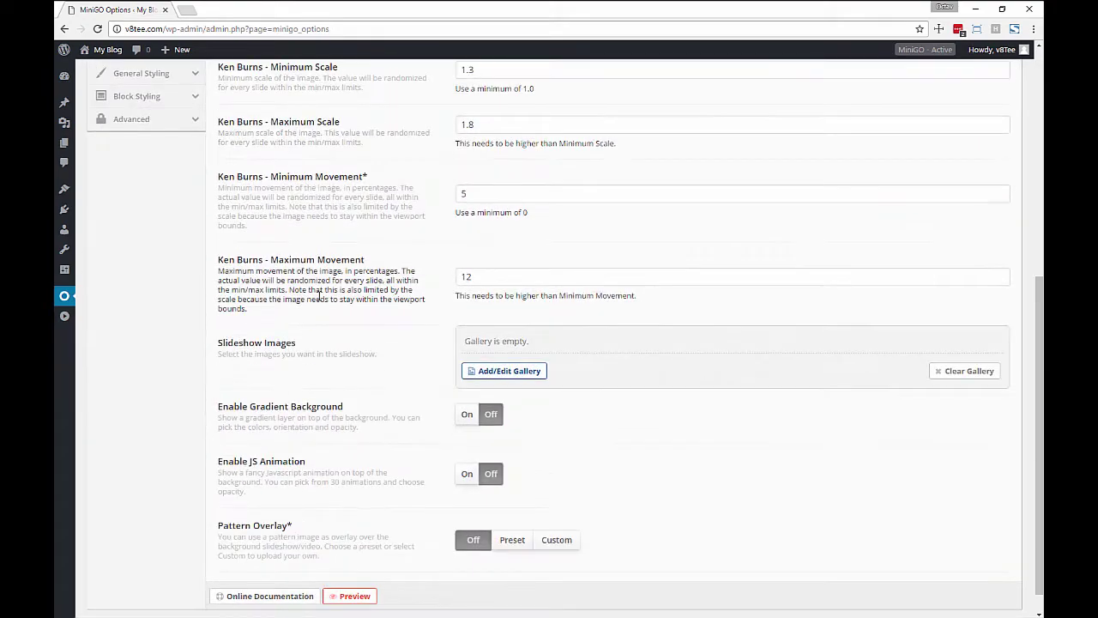
scroll(146, 320, "up", 5)
Examine the Contact Settings, Contact Form and Subscribe Form options.
left_click(146, 321)
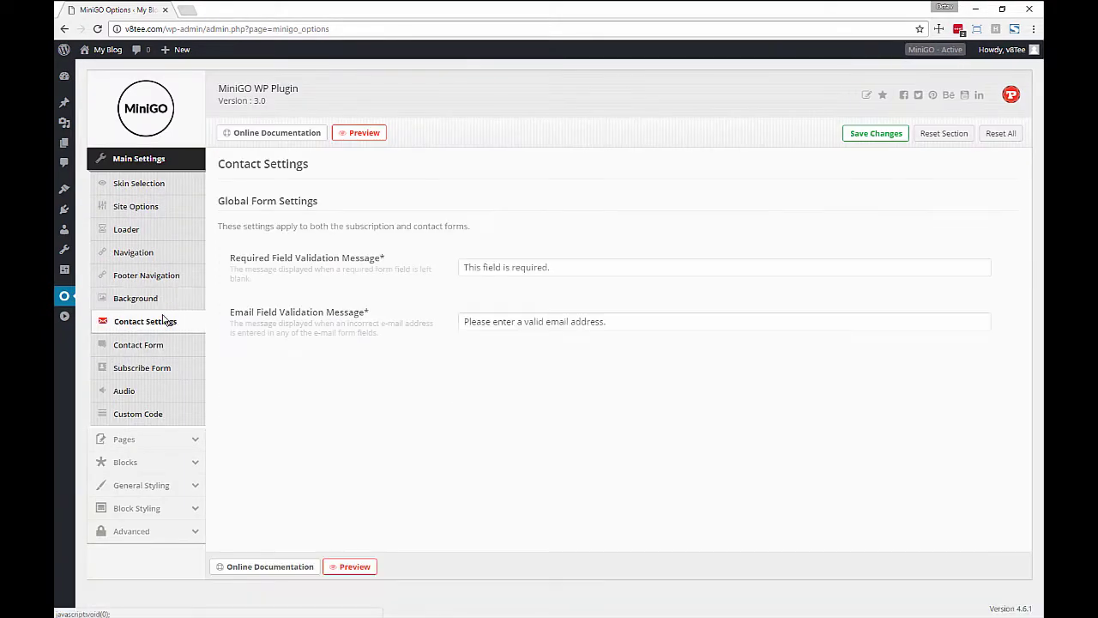
left_click(154, 348)
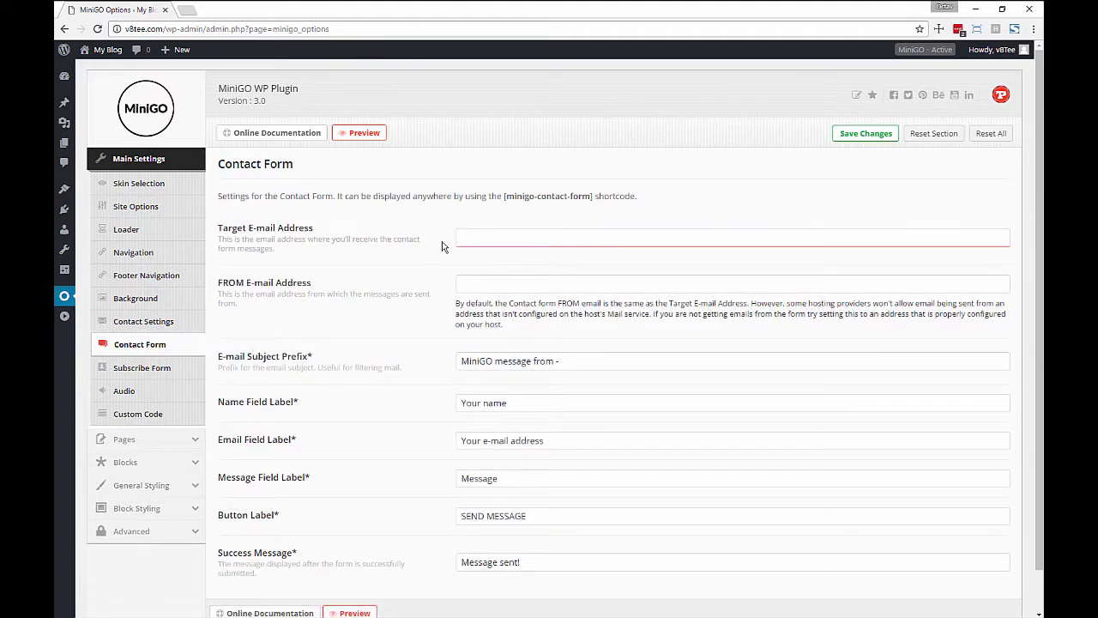
scroll(316, 365, "down", 1)
scroll(317, 360, "up", 1)
left_click(137, 367)
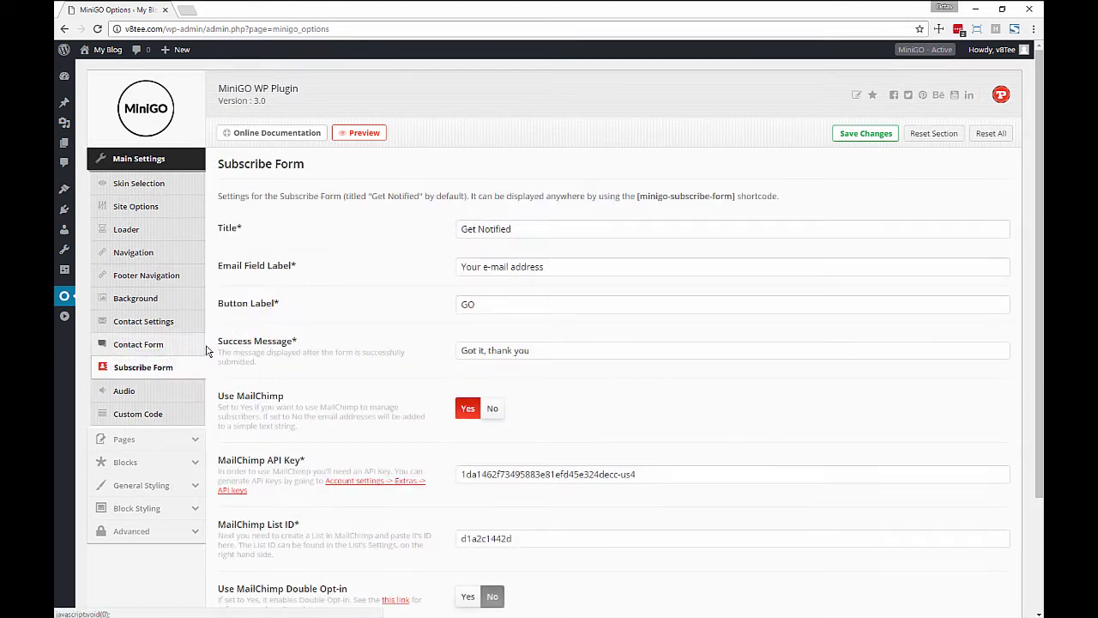
Examine the Audio player settings and the Custom Code fields for CSS and HTML.
left_click(158, 393)
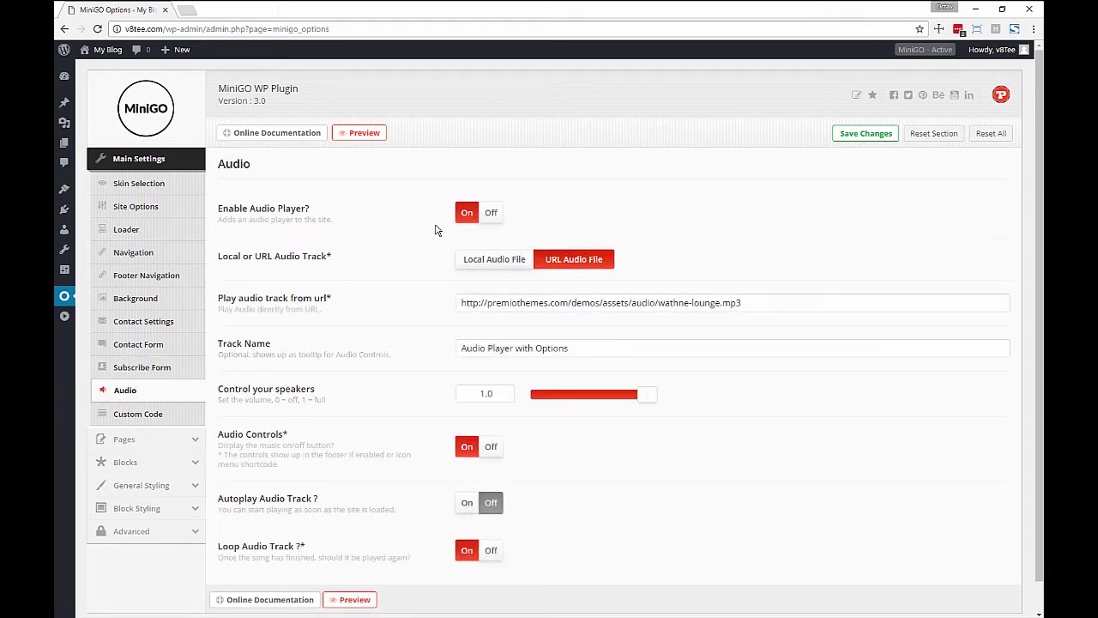
left_click(166, 414)
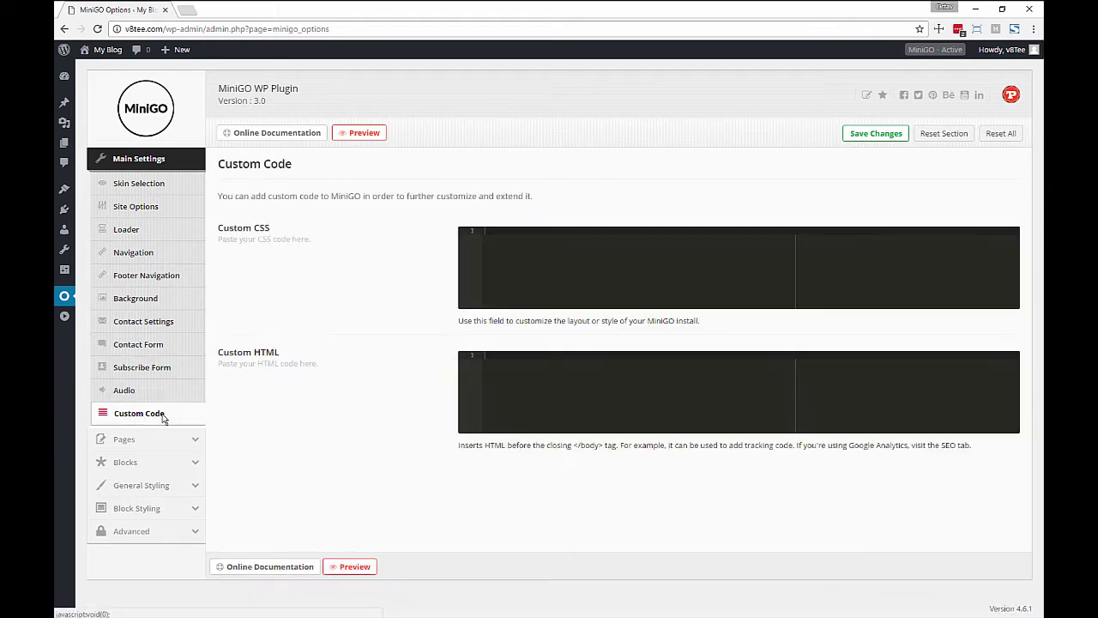
Examine the global Pages options for alignment, background, width, spacing and height.
left_click(151, 440)
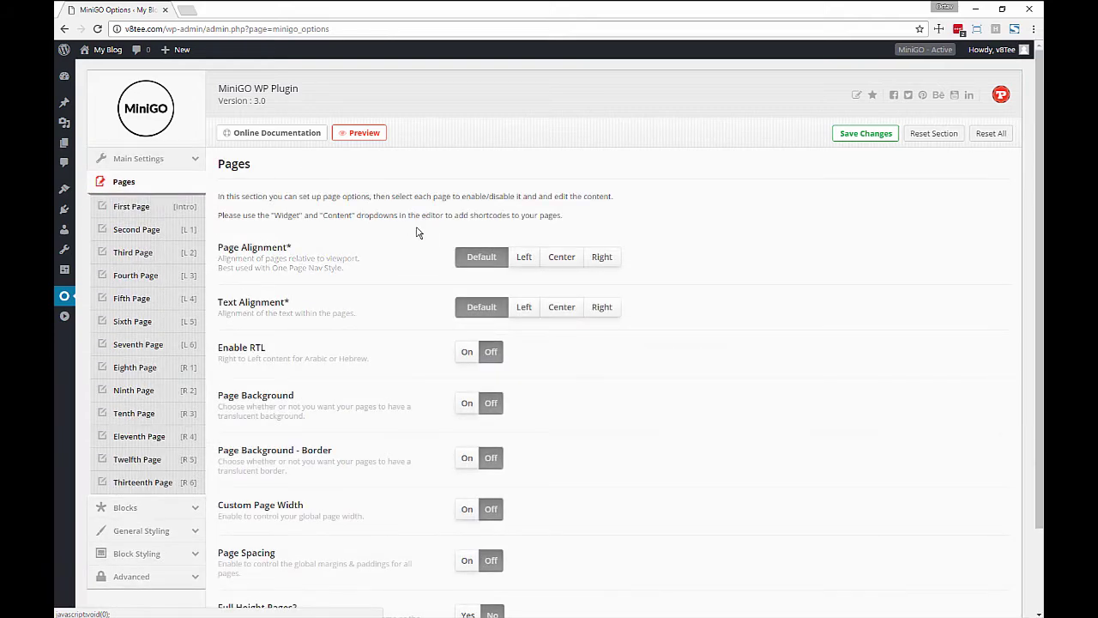
scroll(436, 248, "down", 2)
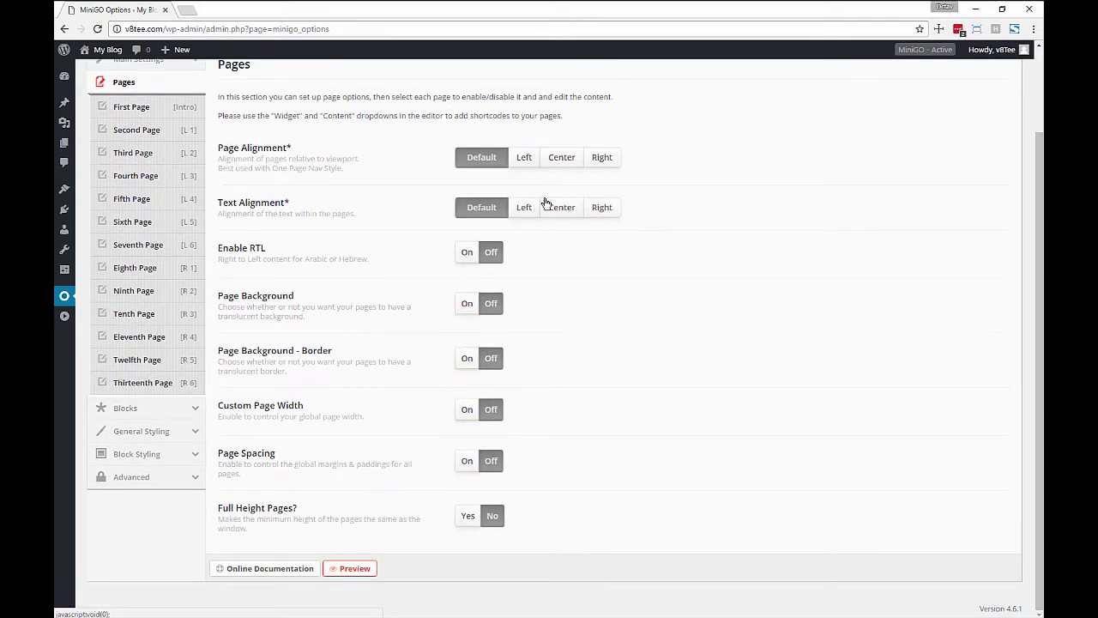
scroll(328, 212, "up", 2)
Examine the individual page options for the intro page, the left-side pages and the Eighth Page.
left_click(132, 206)
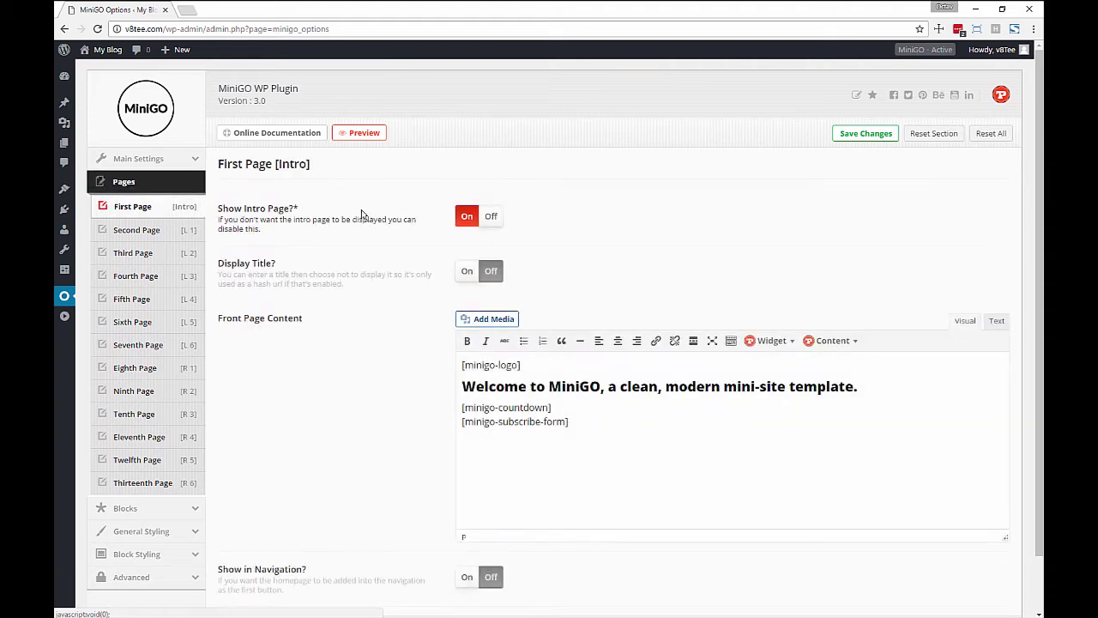
left_click(136, 230)
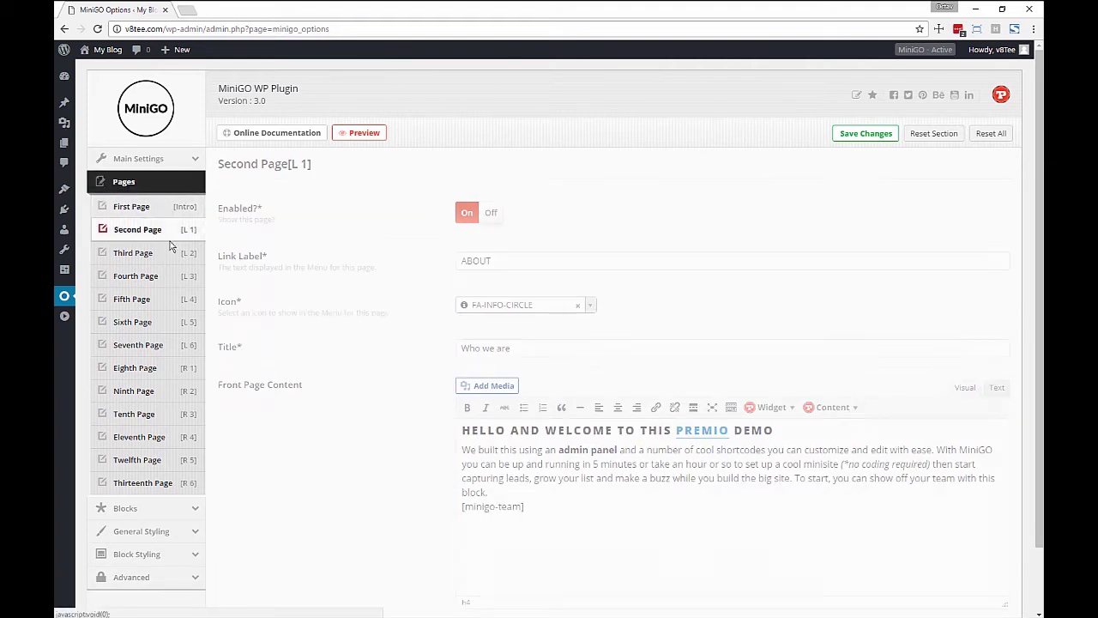
left_click(167, 254)
left_click(148, 275)
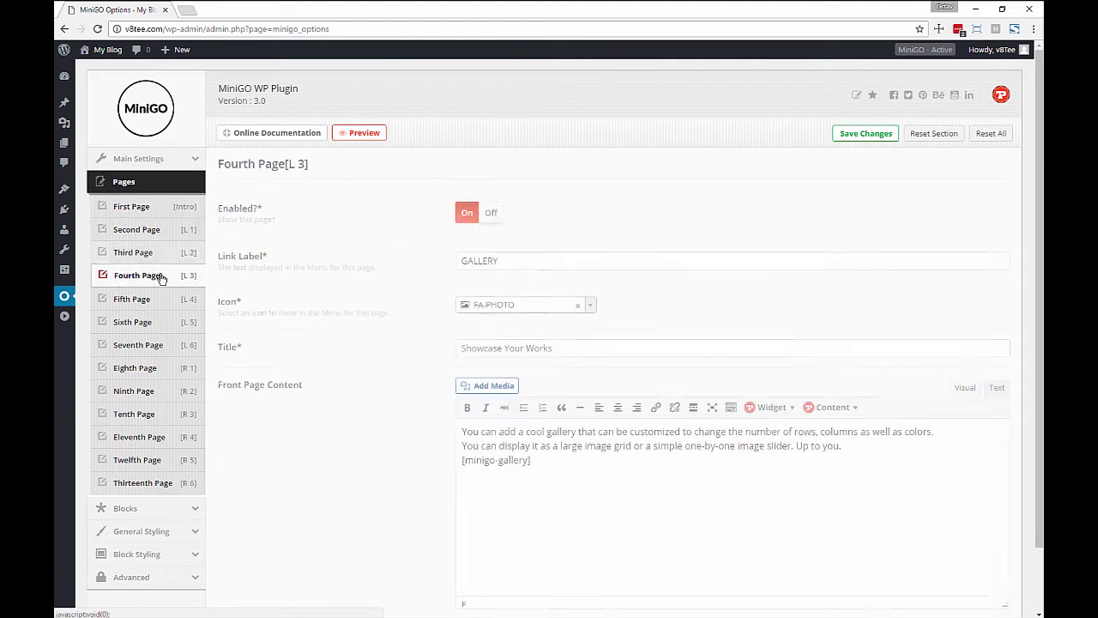
left_click(155, 345)
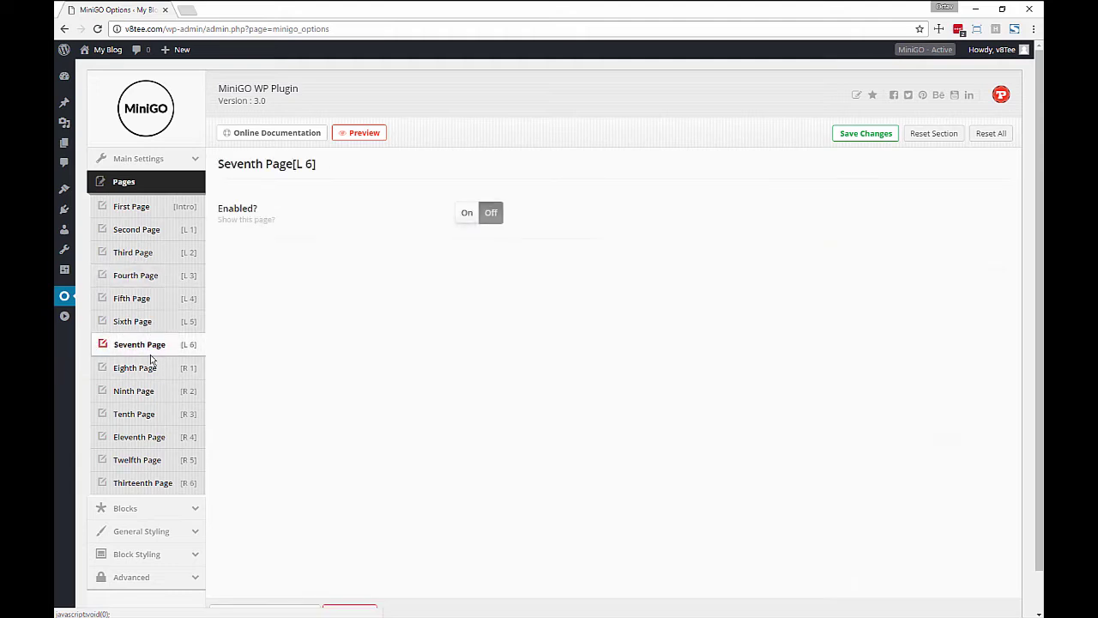
left_click(155, 369)
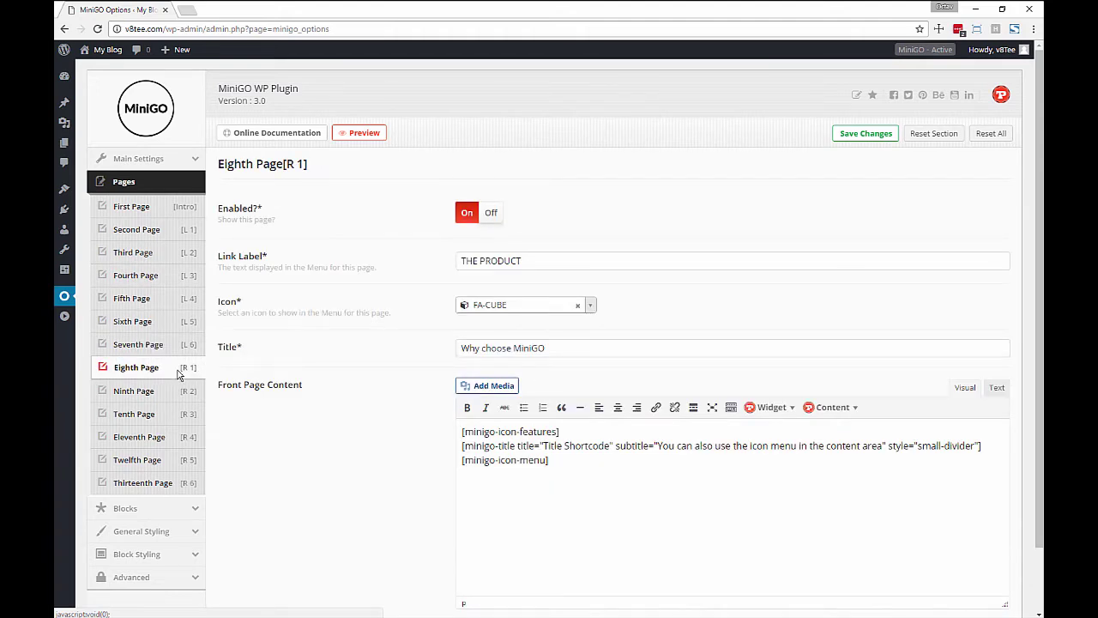
Open the Tenth Page options and switch the page off and back on.
left_click(175, 420)
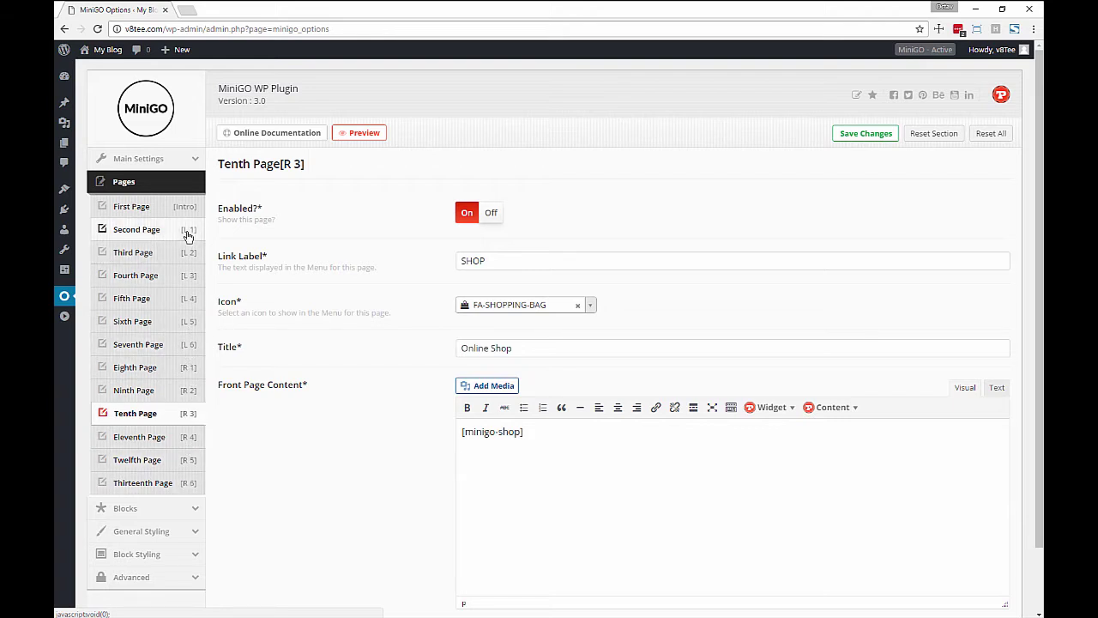
left_click(495, 214)
left_click(467, 235)
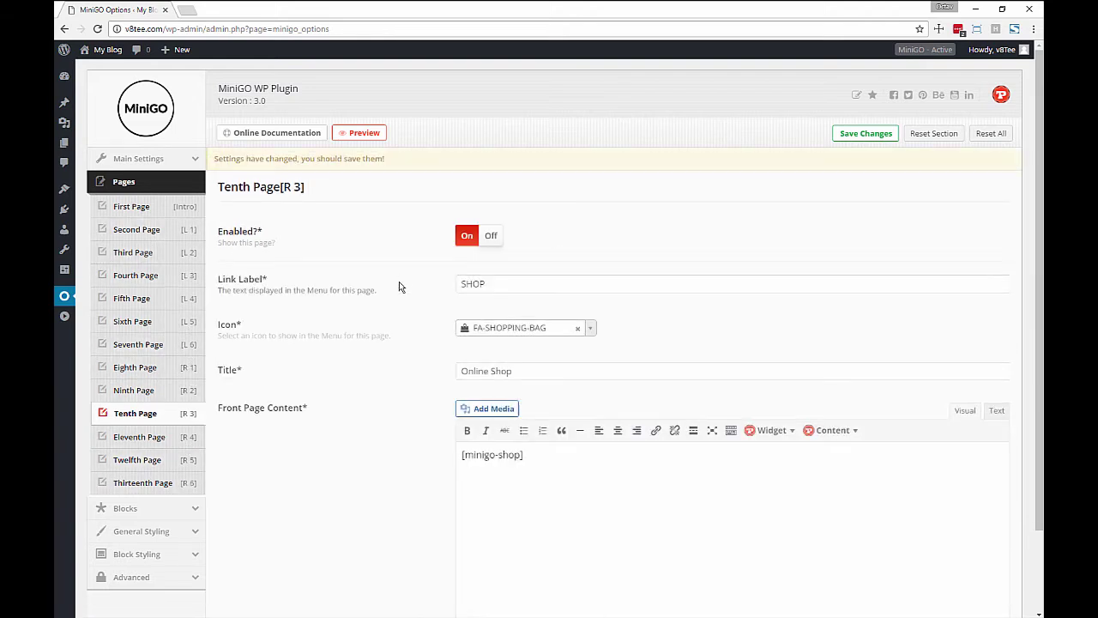
Examine the AddThis Widget, Contact Info and Countdown block settings, including the countdown type, start and end dates, and labels.
left_click(153, 506)
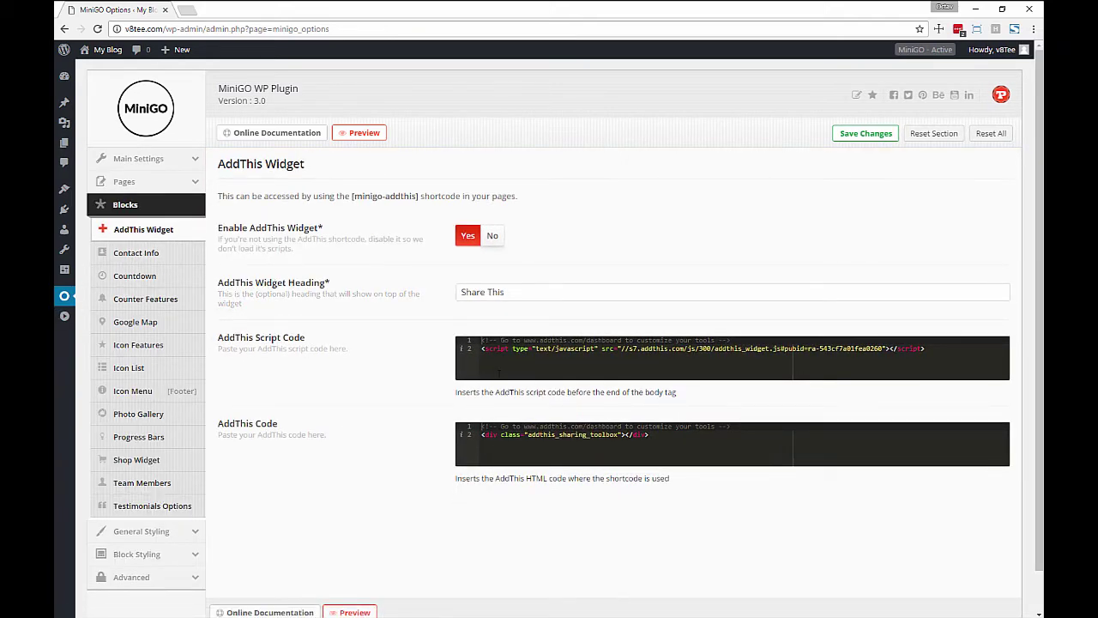
left_click(163, 258)
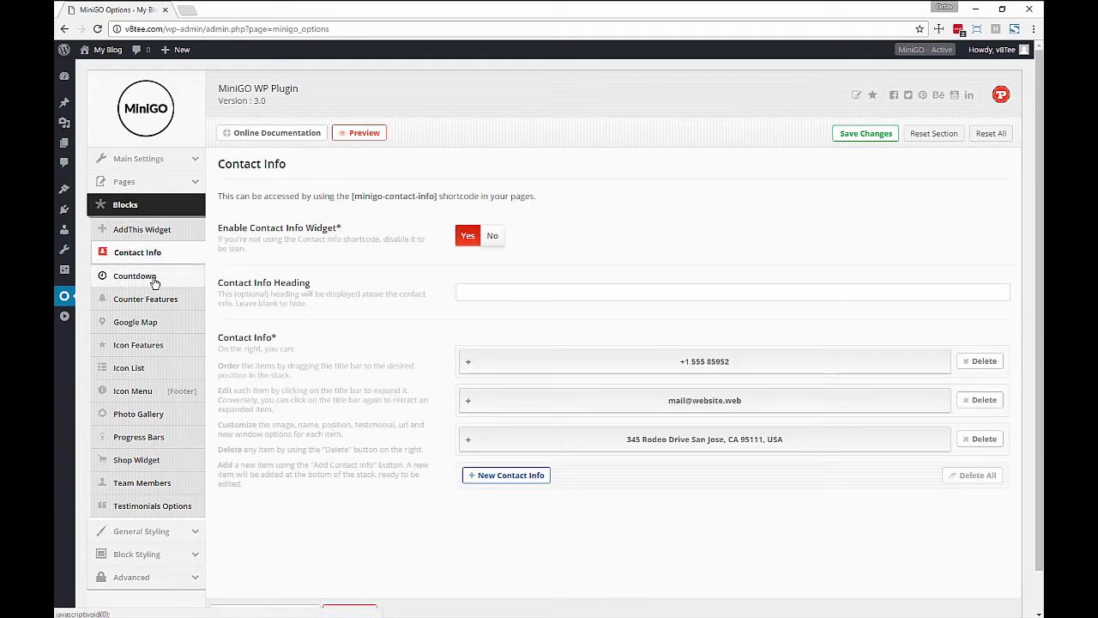
left_click(155, 283)
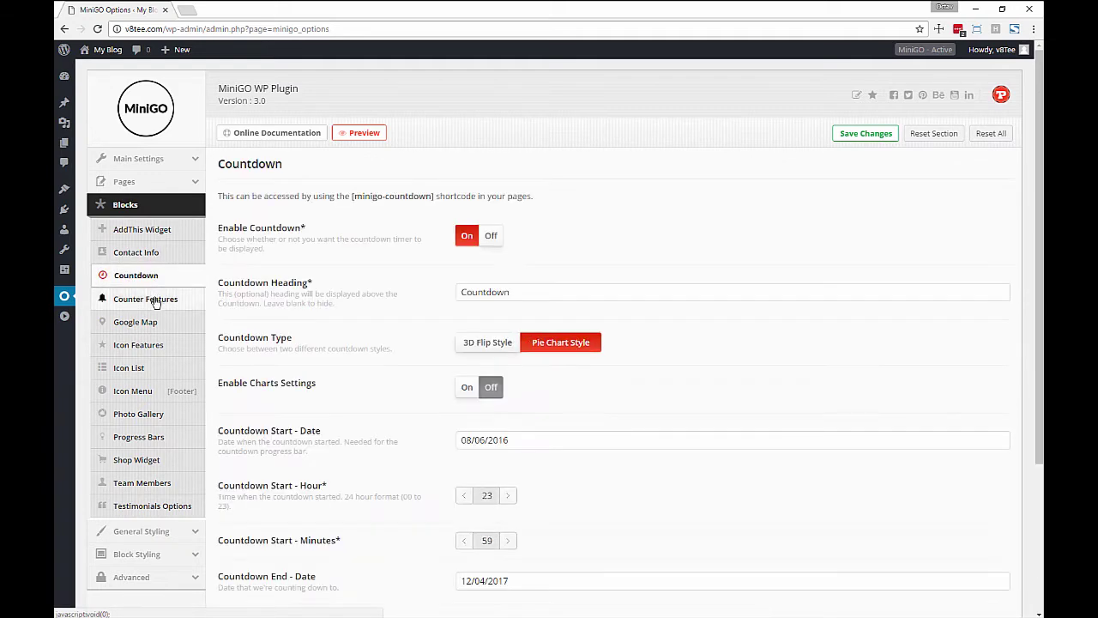
scroll(414, 372, "down", 2)
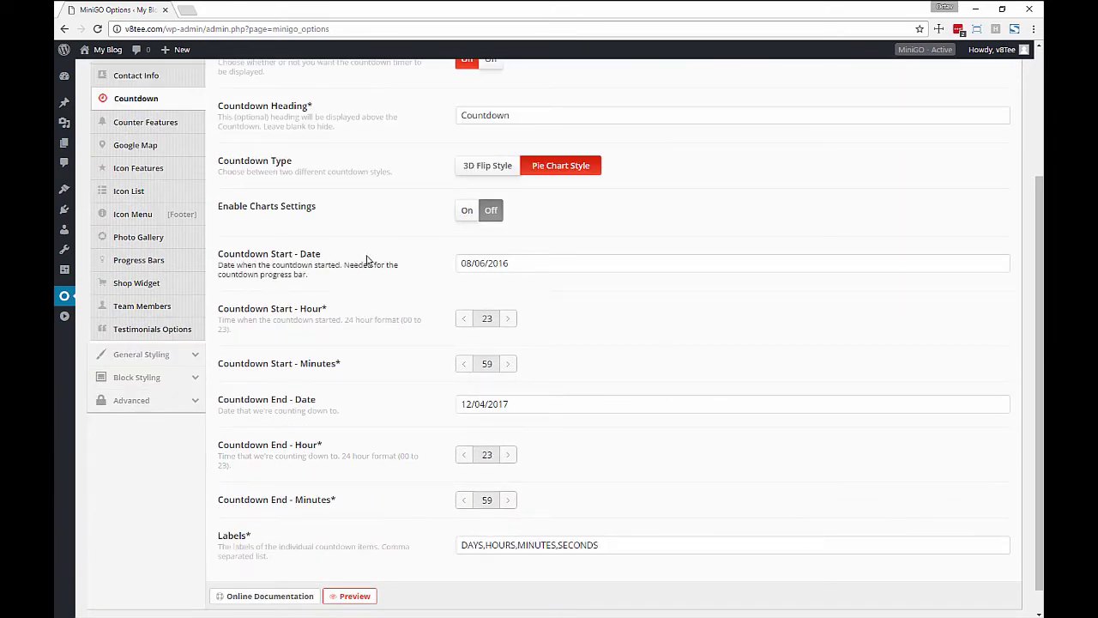
scroll(352, 279, "up", 2)
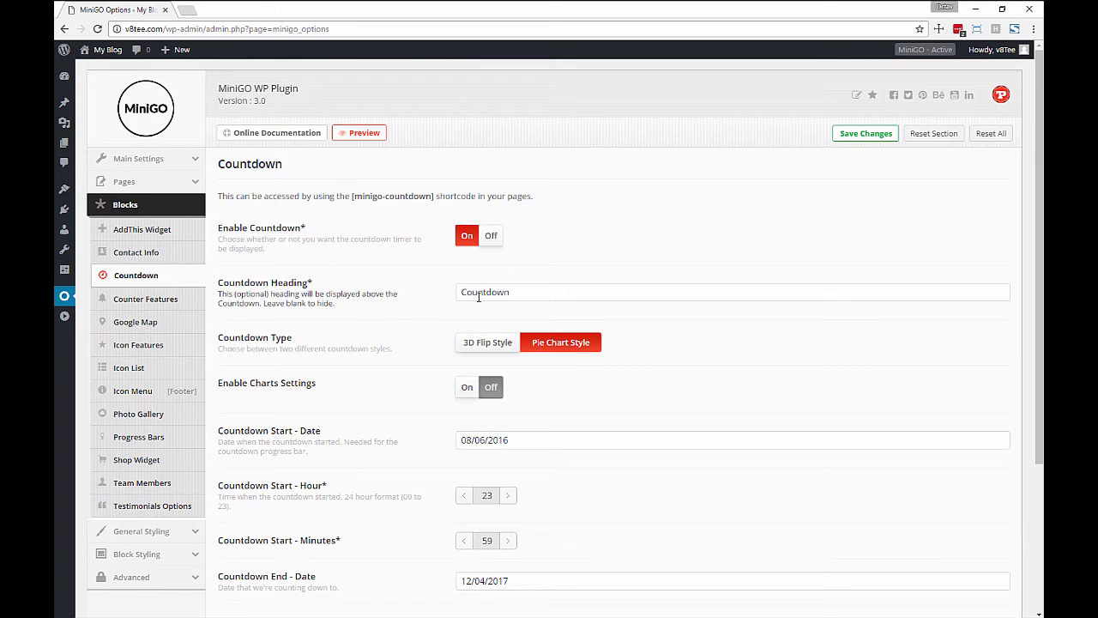
scroll(480, 360, "down", 2)
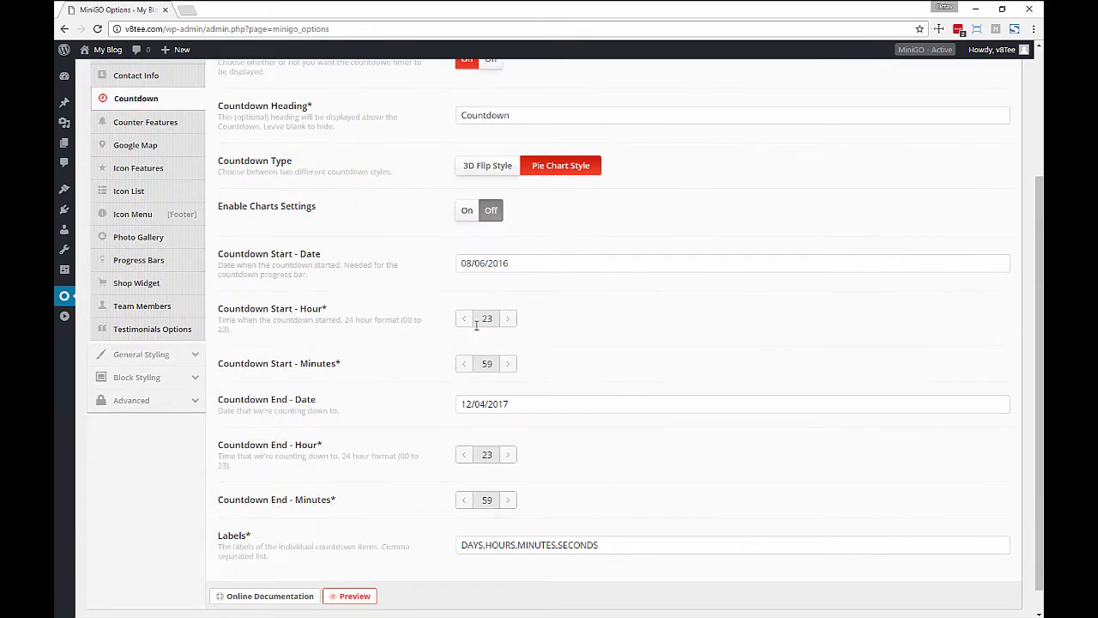
scroll(257, 334, "up", 2)
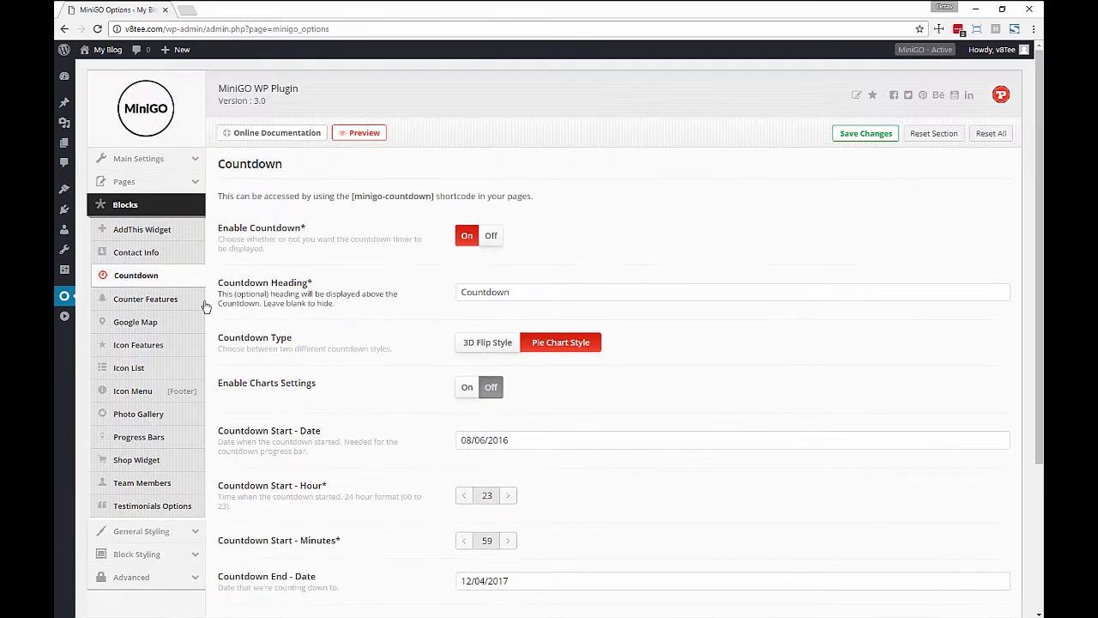
Examine the Counter Features, Google Map, Icon Features, Icon List and Icon Menu block settings.
left_click(171, 302)
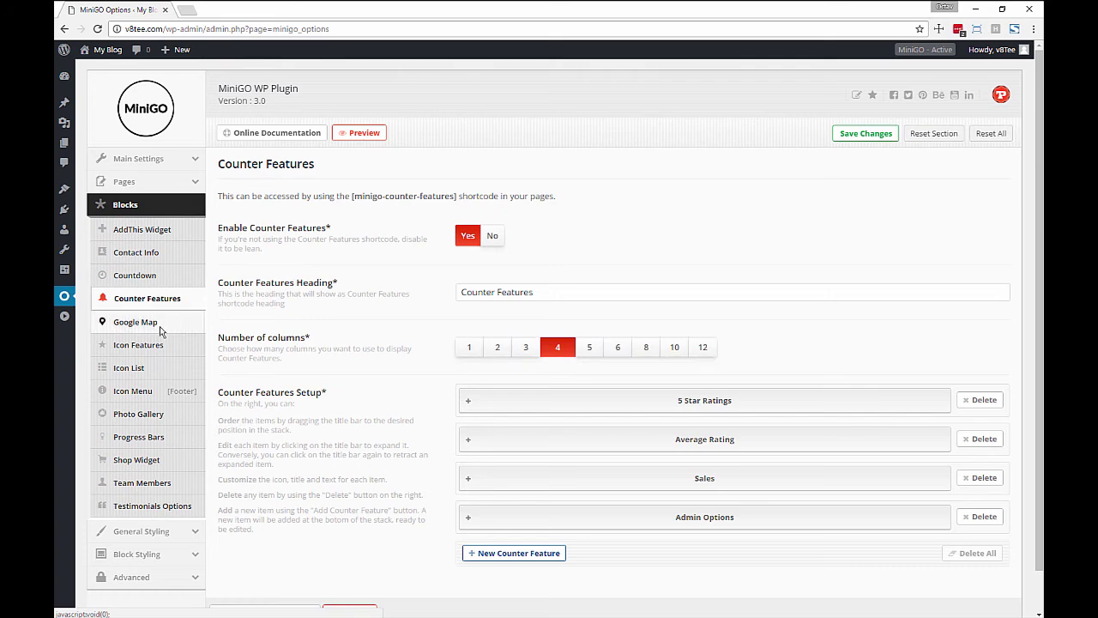
left_click(159, 332)
left_click(165, 342)
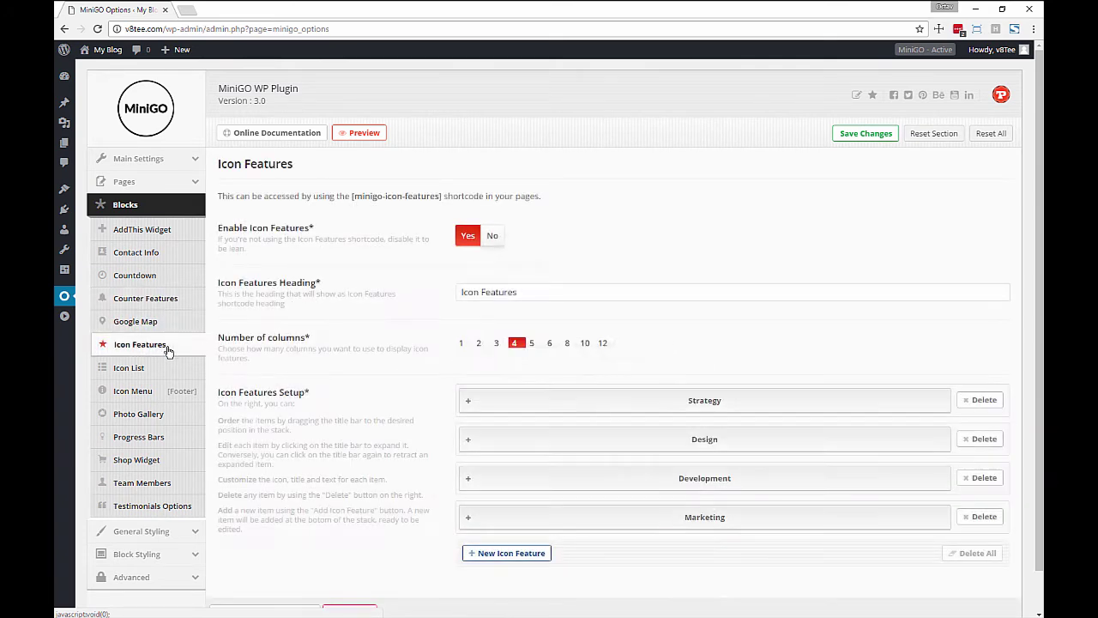
left_click(163, 375)
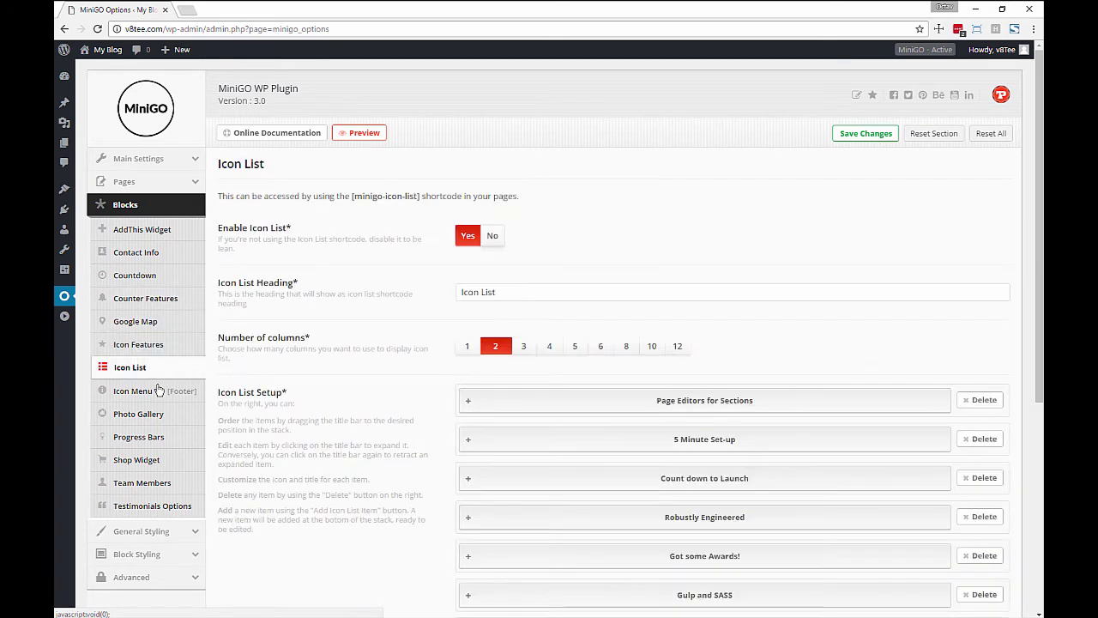
left_click(156, 393)
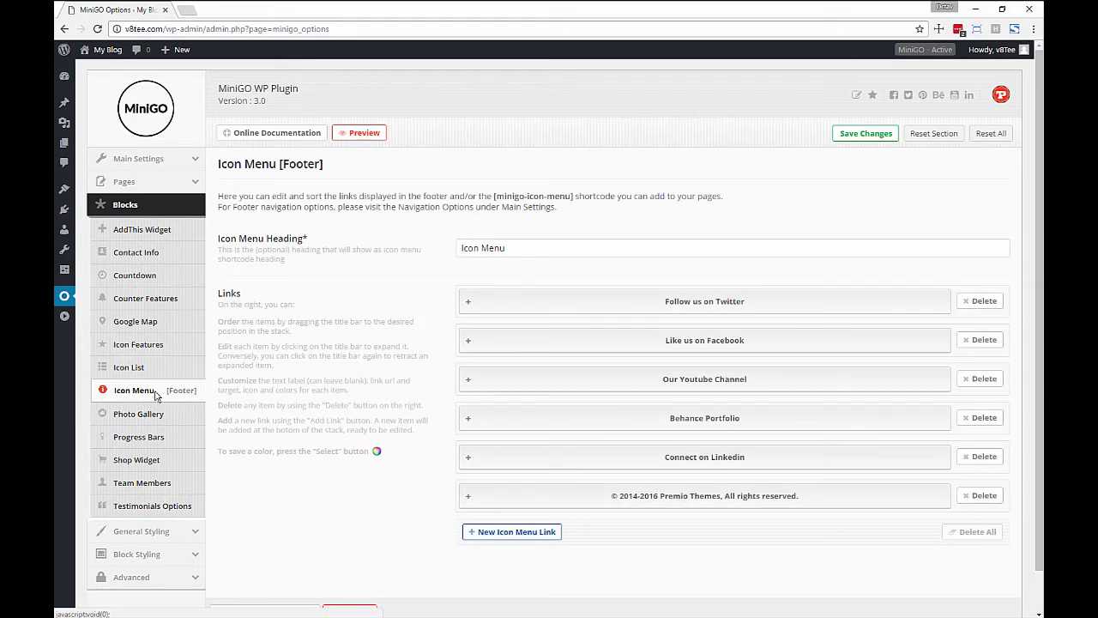
Examine the Photo Gallery, Progress Bars, Shop Widget and Team Members block settings.
left_click(157, 420)
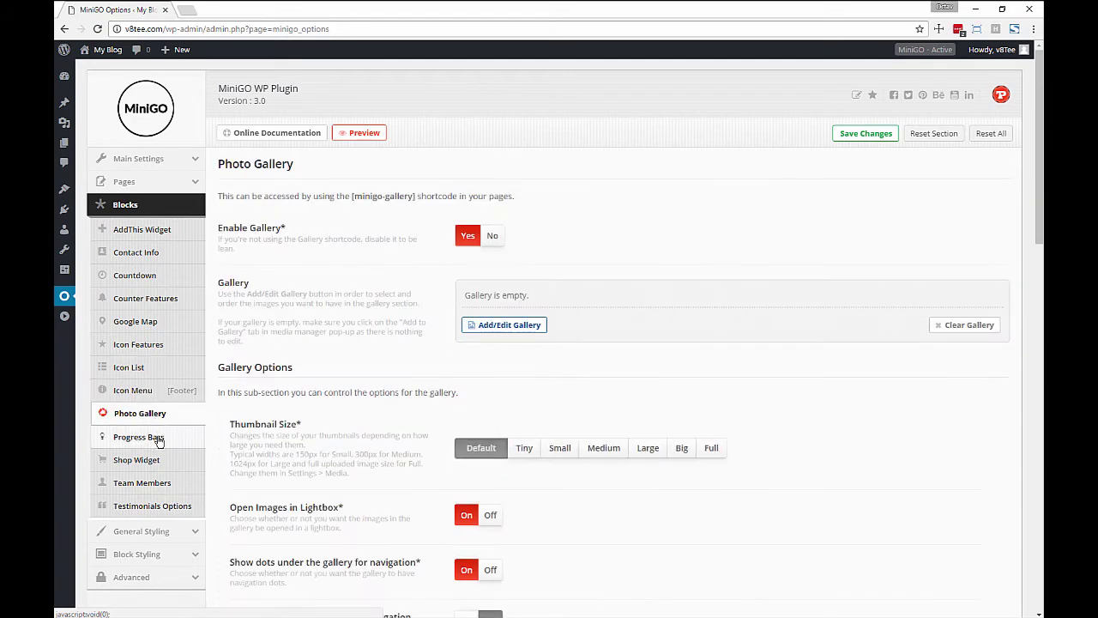
left_click(161, 439)
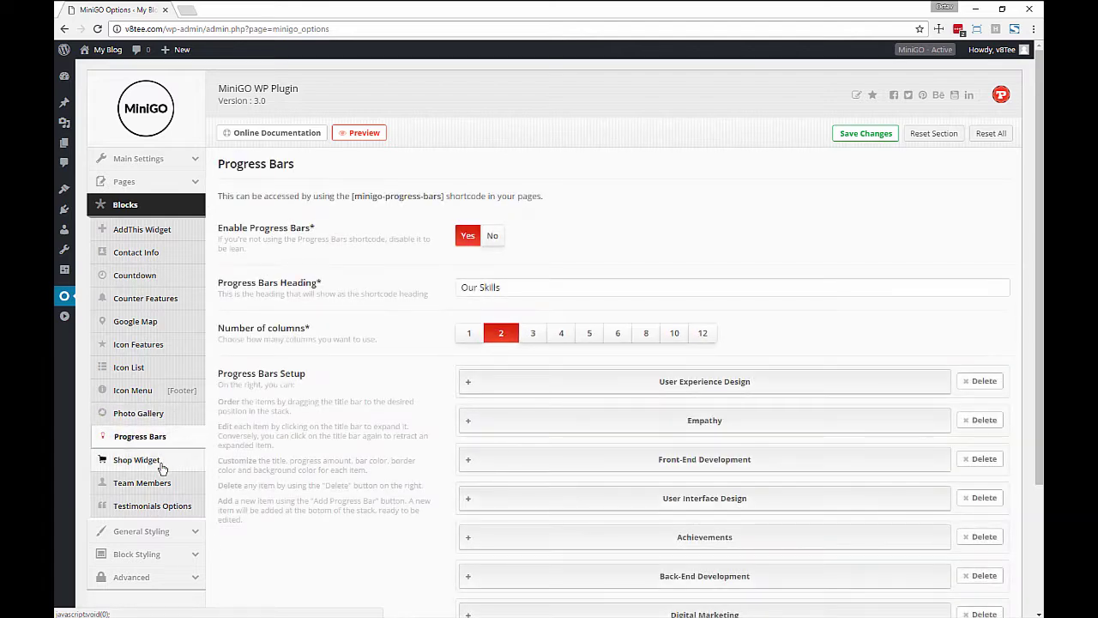
left_click(162, 465)
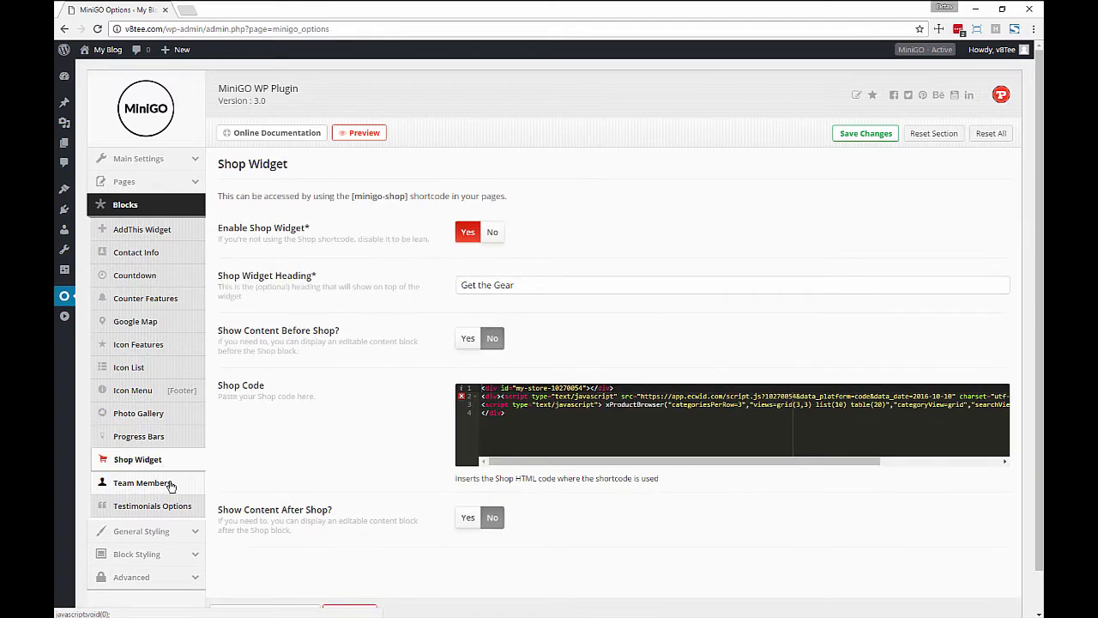
left_click(171, 485)
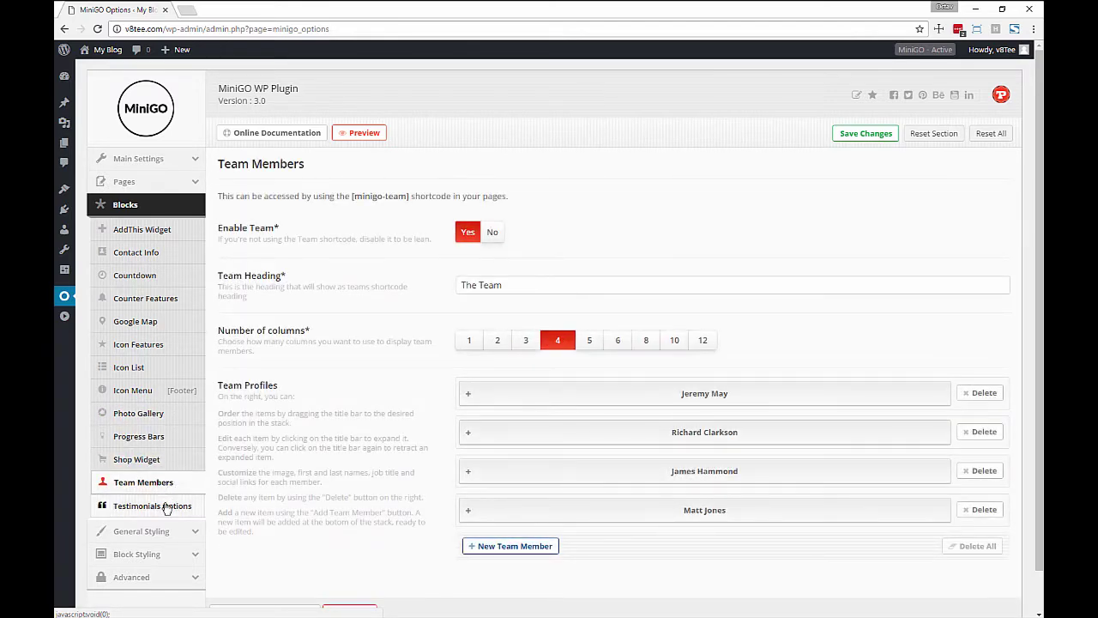
In Testimonials Options, review the first testimonial's fields and move that testimonial below the second one.
left_click(166, 506)
scroll(629, 227, "down", 3)
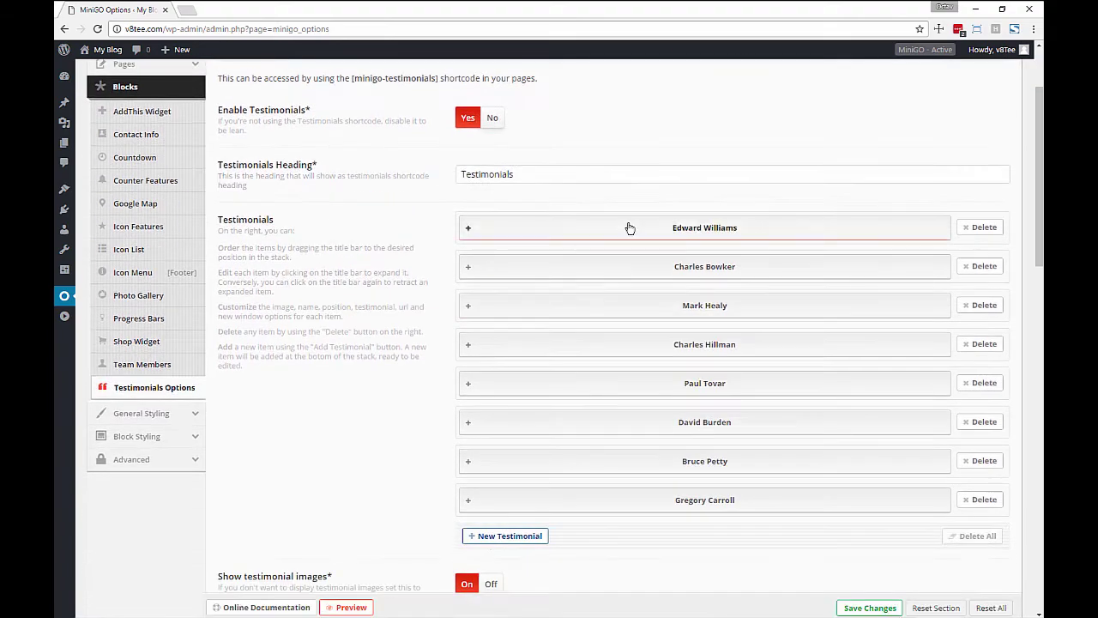
left_click(570, 230)
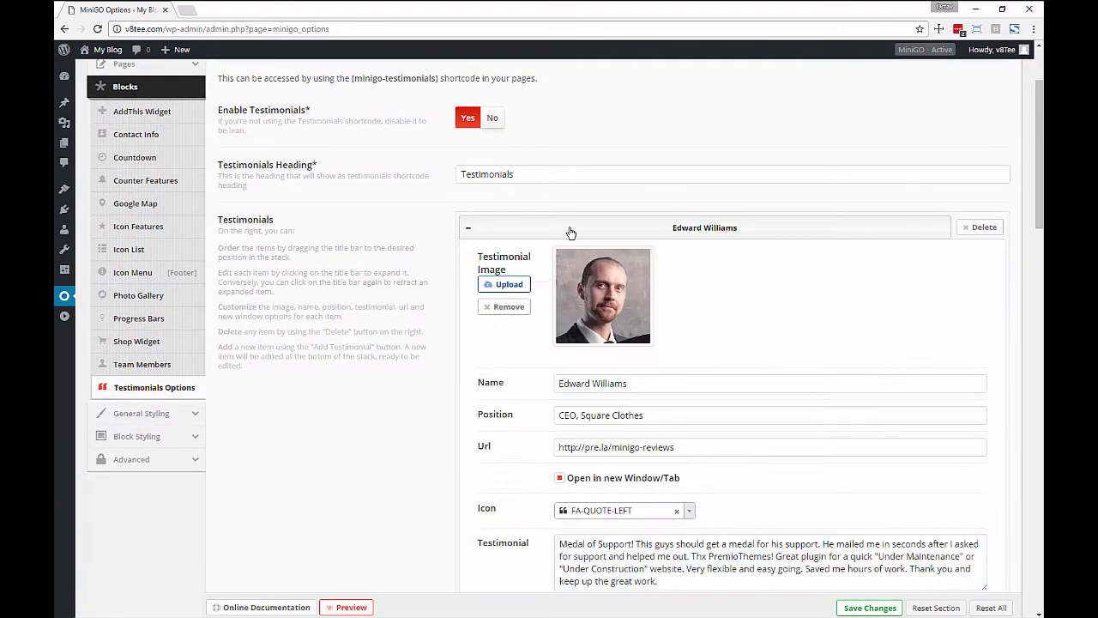
left_click(574, 231)
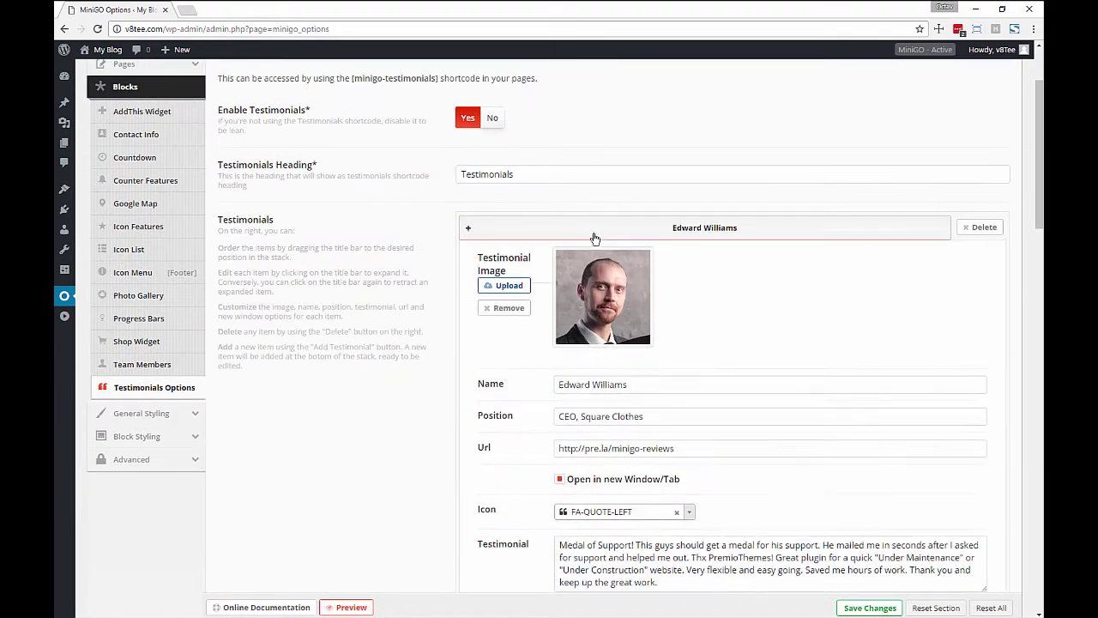
left_click_drag(588, 232, 592, 273)
scroll(365, 257, "up", 2)
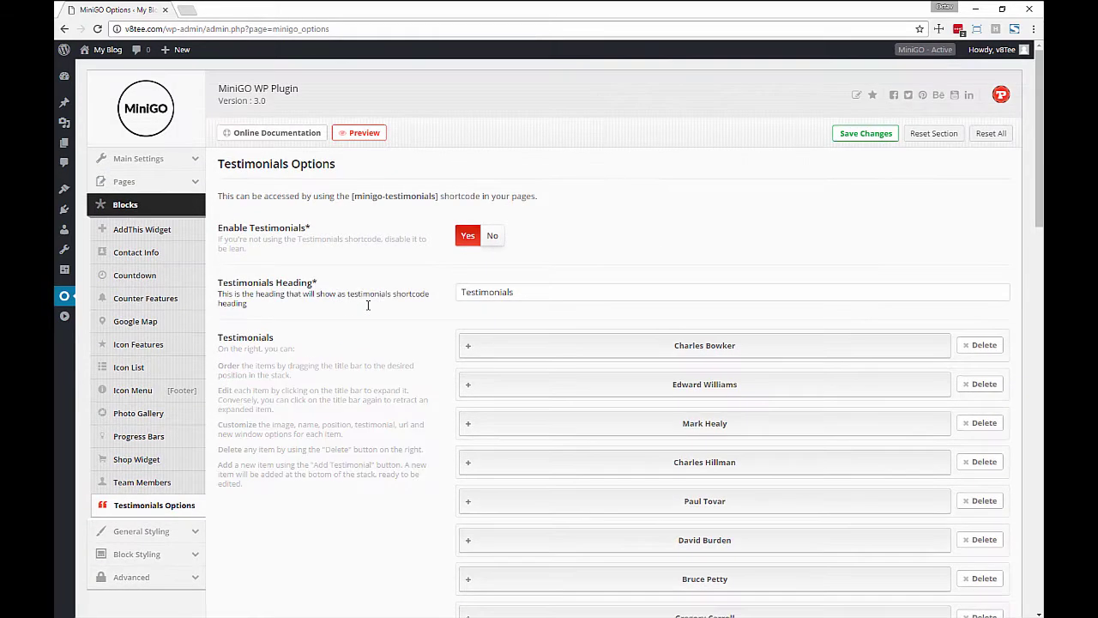
Enable General Visual Settings under General Styling and save the changes.
left_click(159, 532)
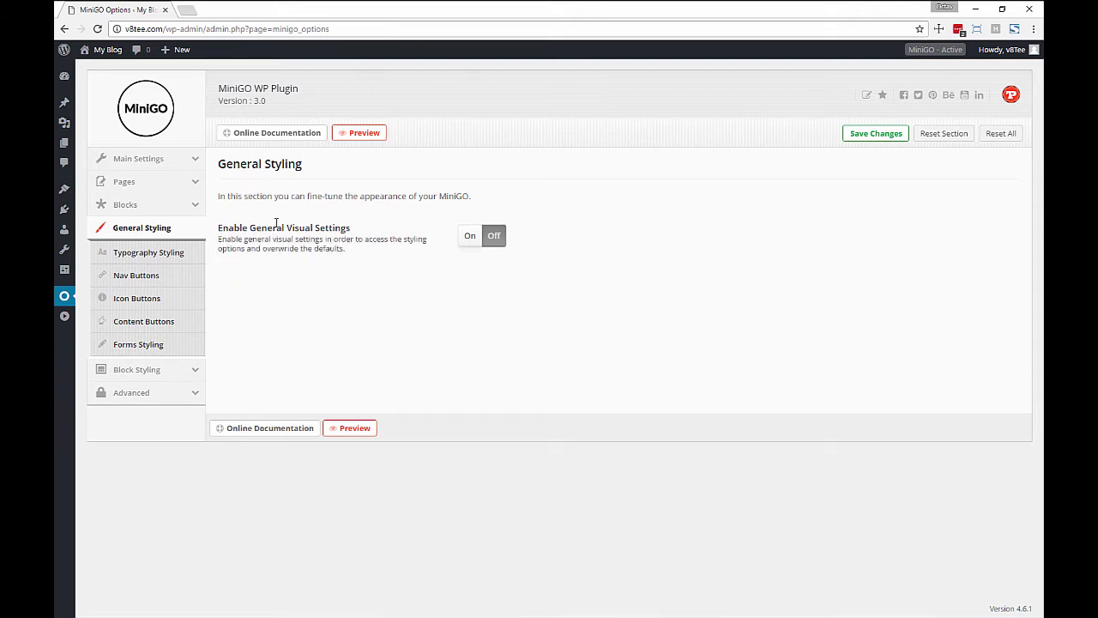
left_click(469, 236)
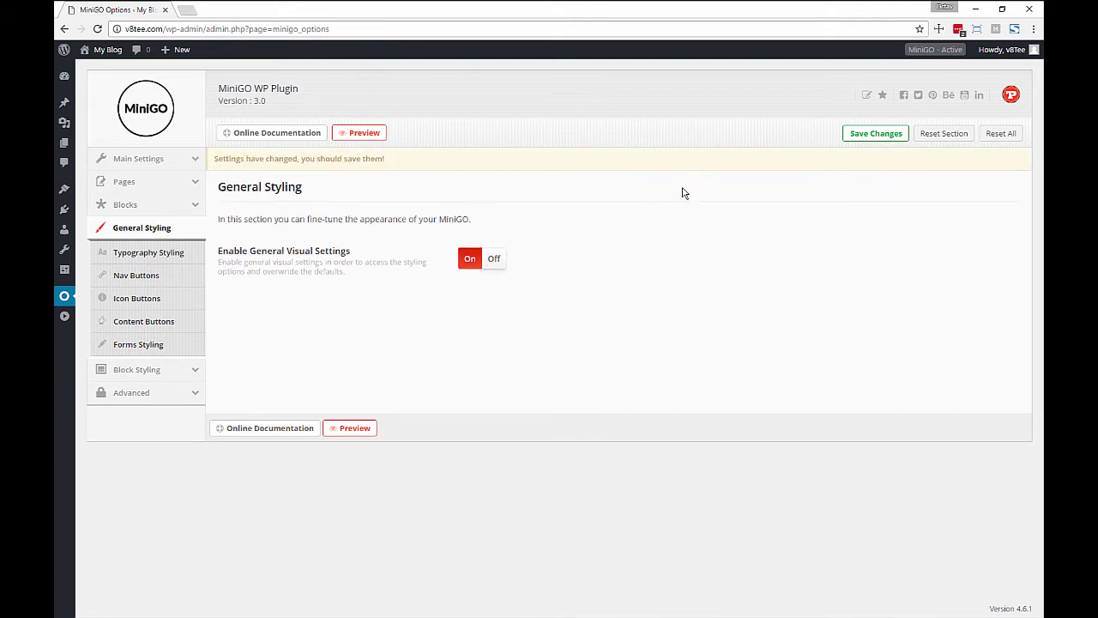
left_click(866, 134)
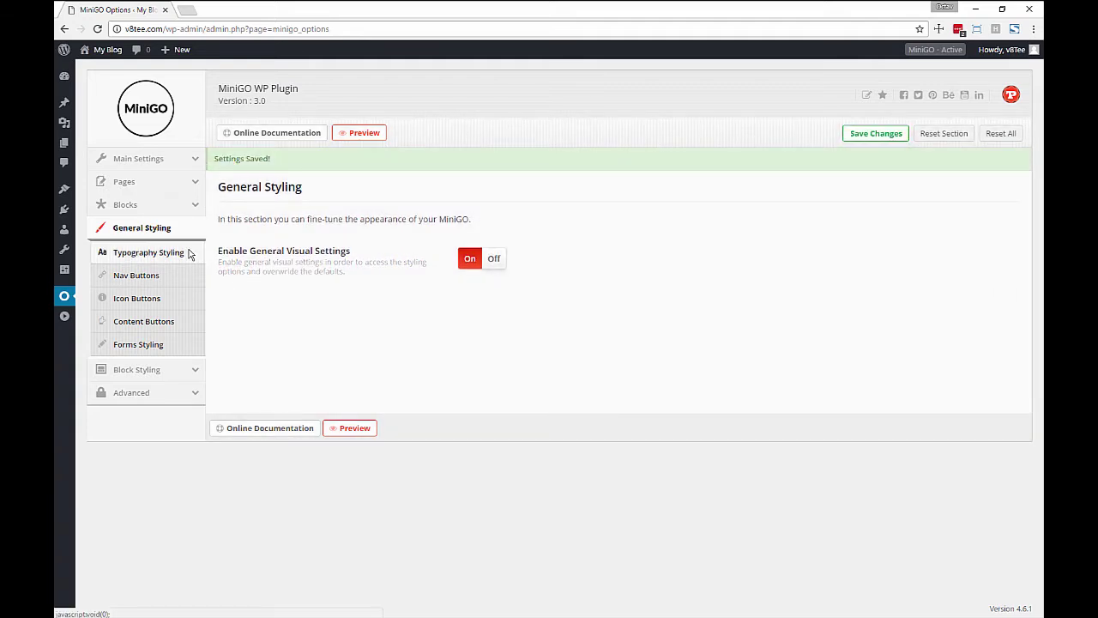
Examine the Typography Styling options and the Nav Buttons options, including hover and selected button styling.
left_click(172, 252)
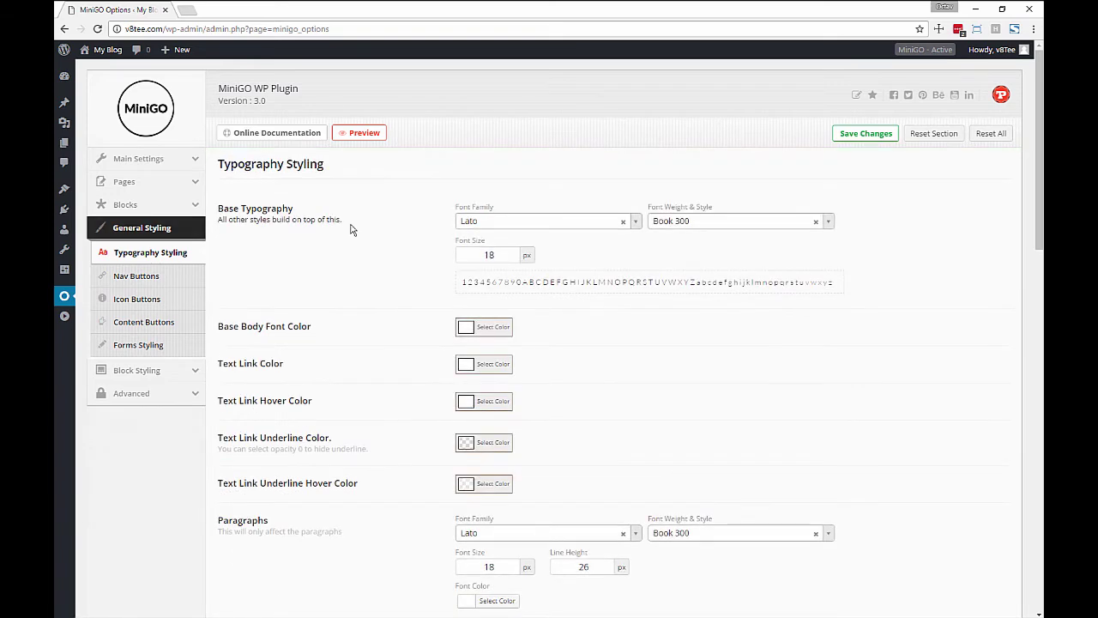
scroll(326, 247, "down", 5)
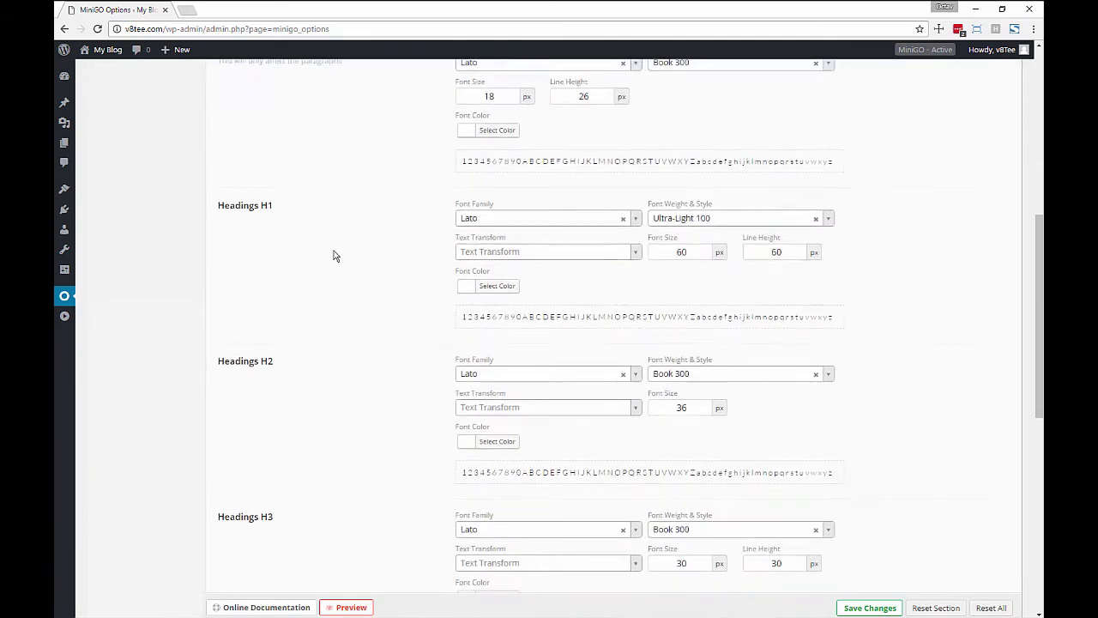
scroll(334, 255, "up", 5)
left_click(153, 275)
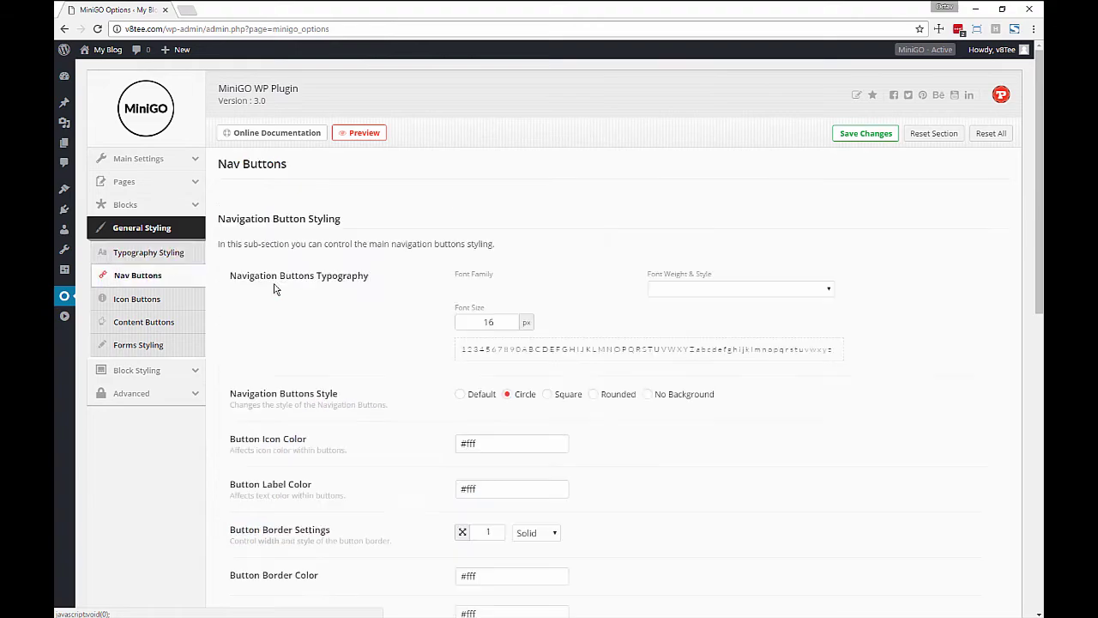
scroll(312, 293, "down", 6)
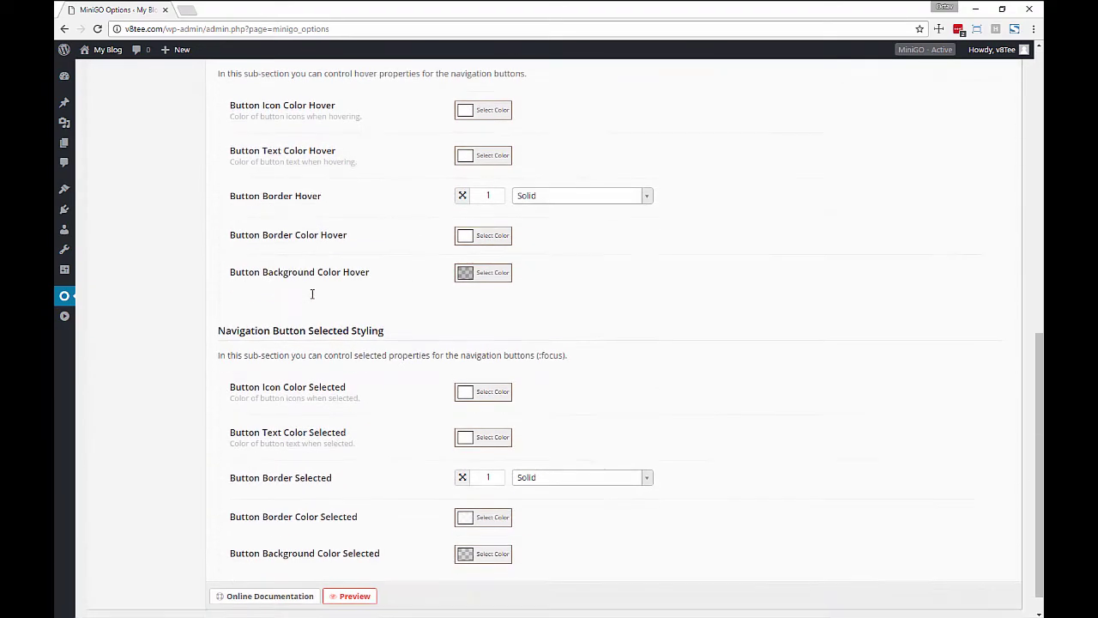
scroll(313, 293, "up", 10)
Examine the Icon Buttons and Content Buttons styling options.
left_click(158, 166)
scroll(340, 332, "up", 2)
scroll(419, 269, "down", 4)
scroll(393, 295, "up", 5)
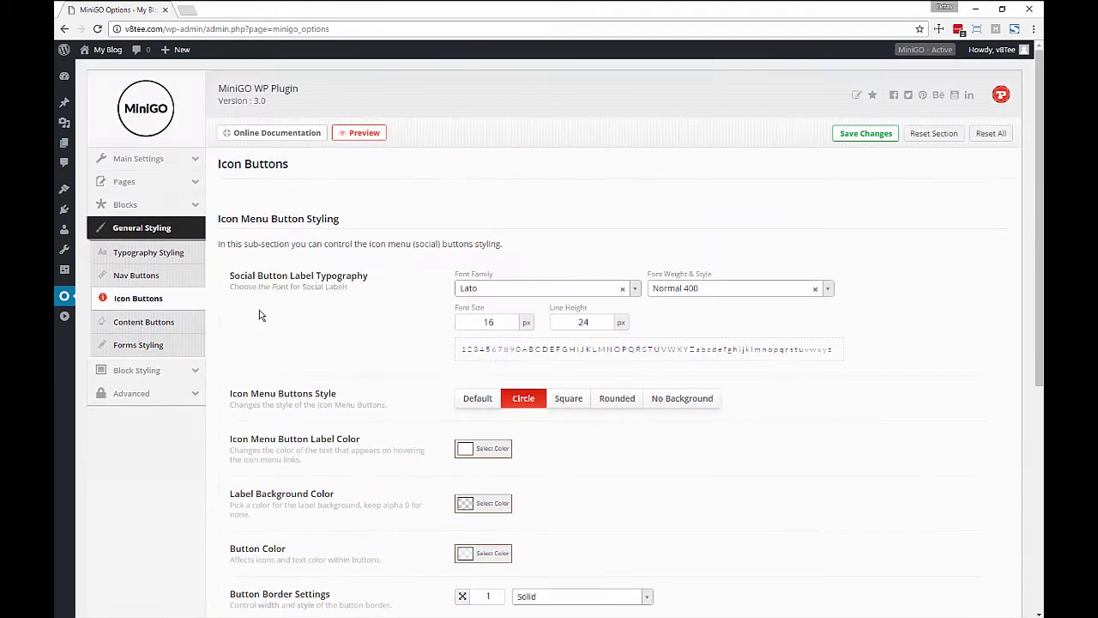
left_click(145, 321)
scroll(335, 319, "down", 3)
scroll(338, 314, "up", 3)
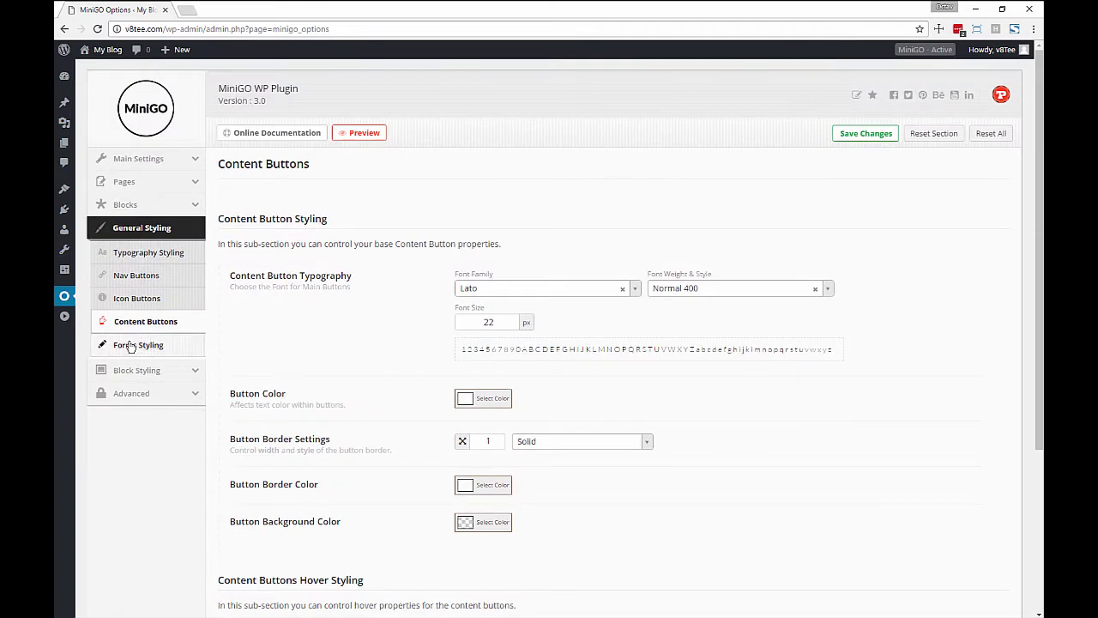
Examine the Forms Styling options, including the hover and active form styling and the Forms Hover Color picker.
left_click(130, 345)
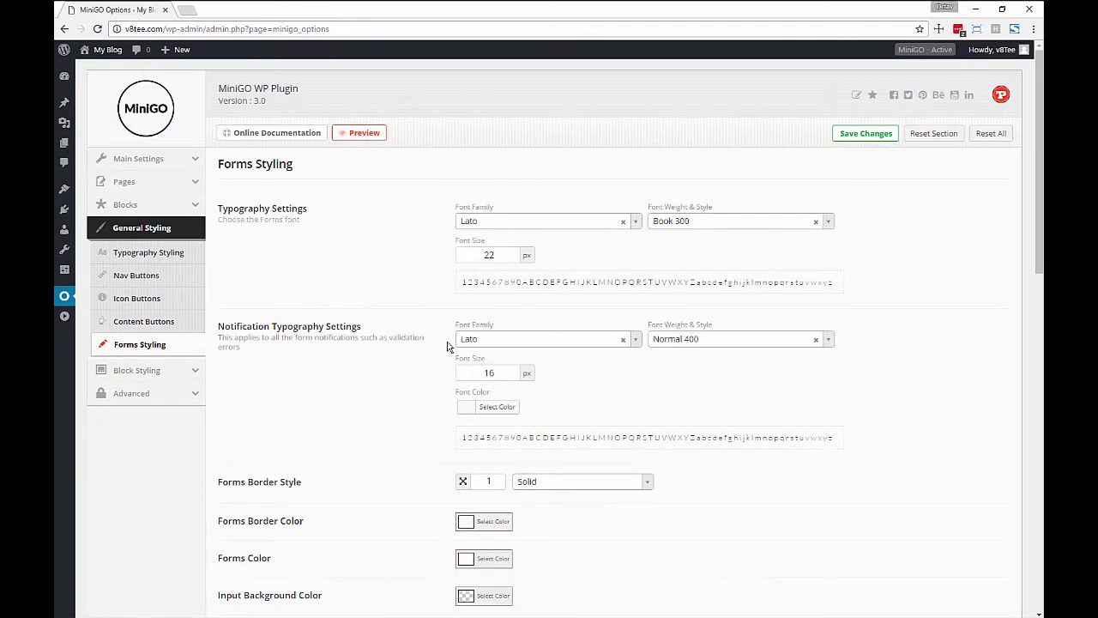
scroll(447, 345, "down", 5)
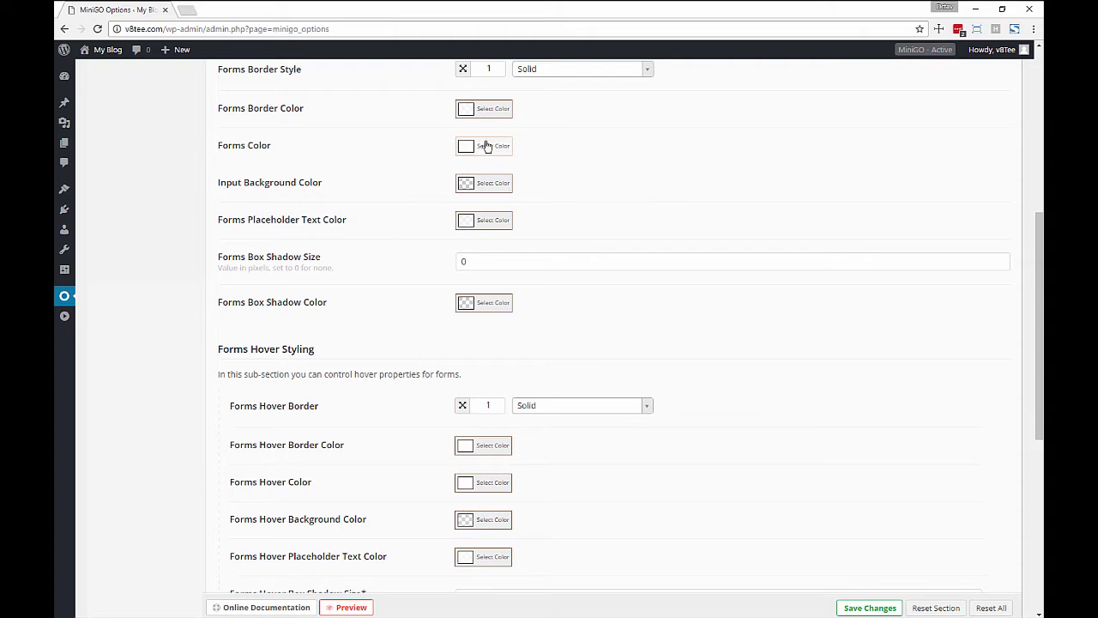
scroll(450, 296, "down", 1)
left_click(490, 363)
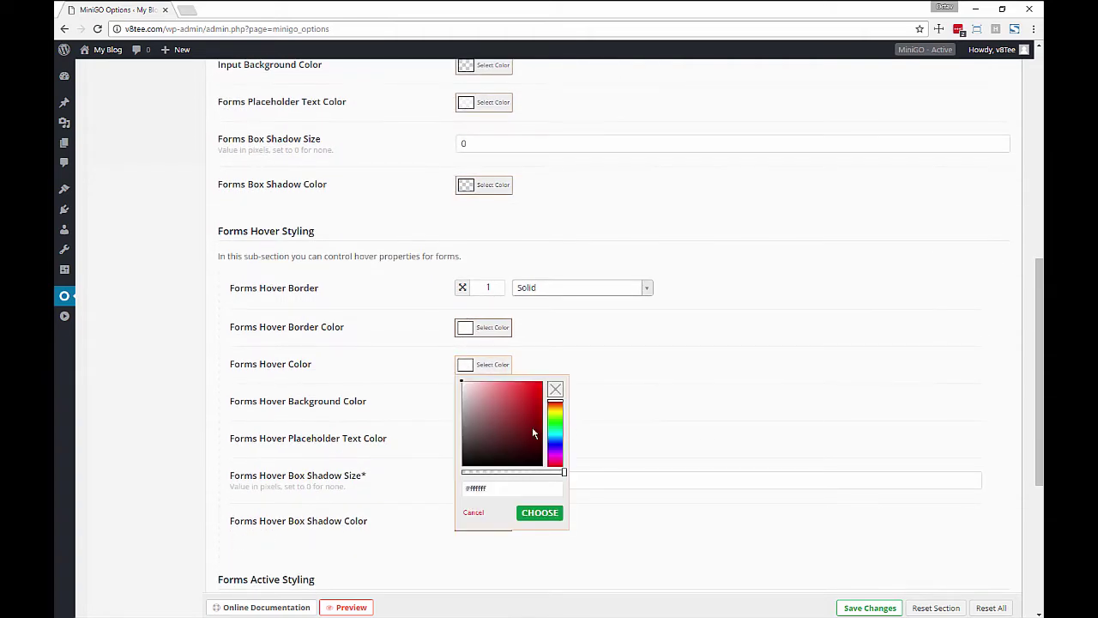
left_click(628, 411)
scroll(564, 392, "down", 4)
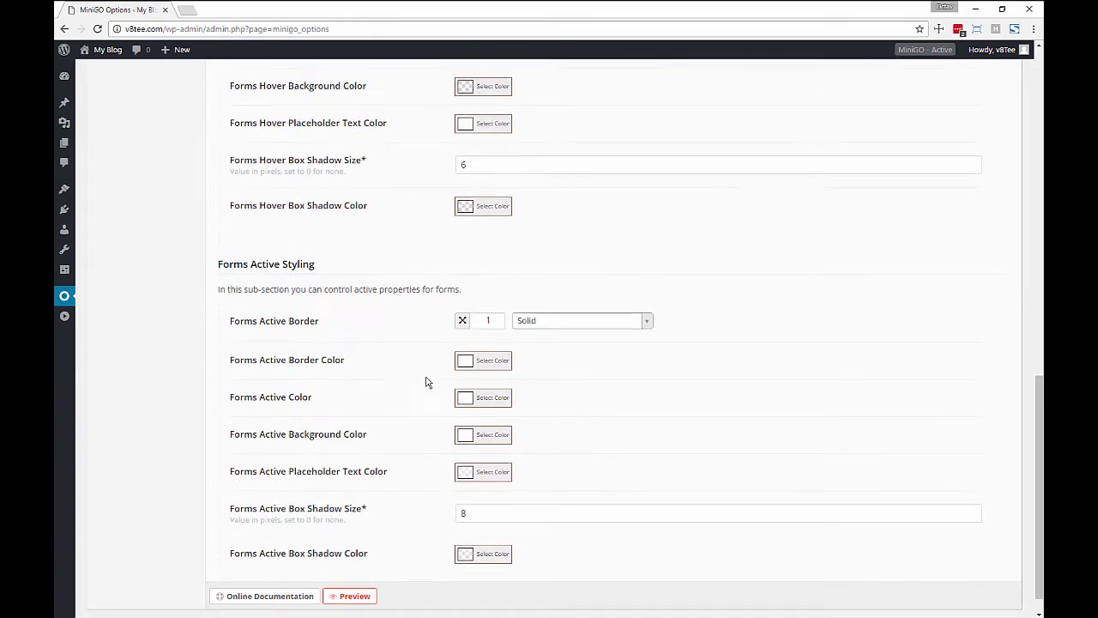
Enable Block Visual Settings under Block Styling and save the changes.
scroll(397, 375, "up", 15)
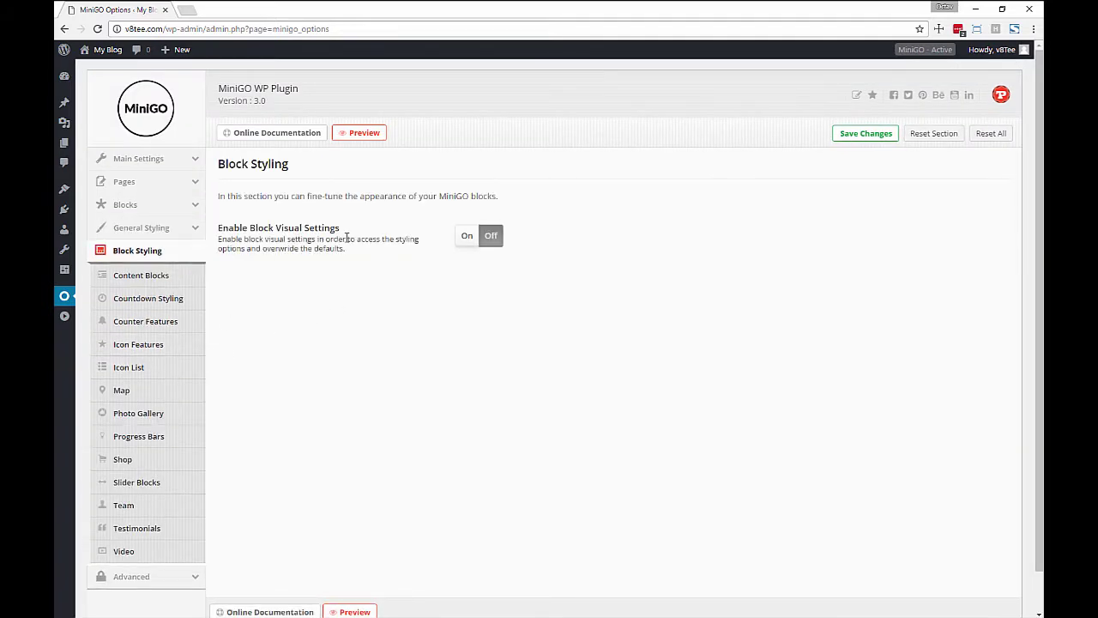
left_click(466, 235)
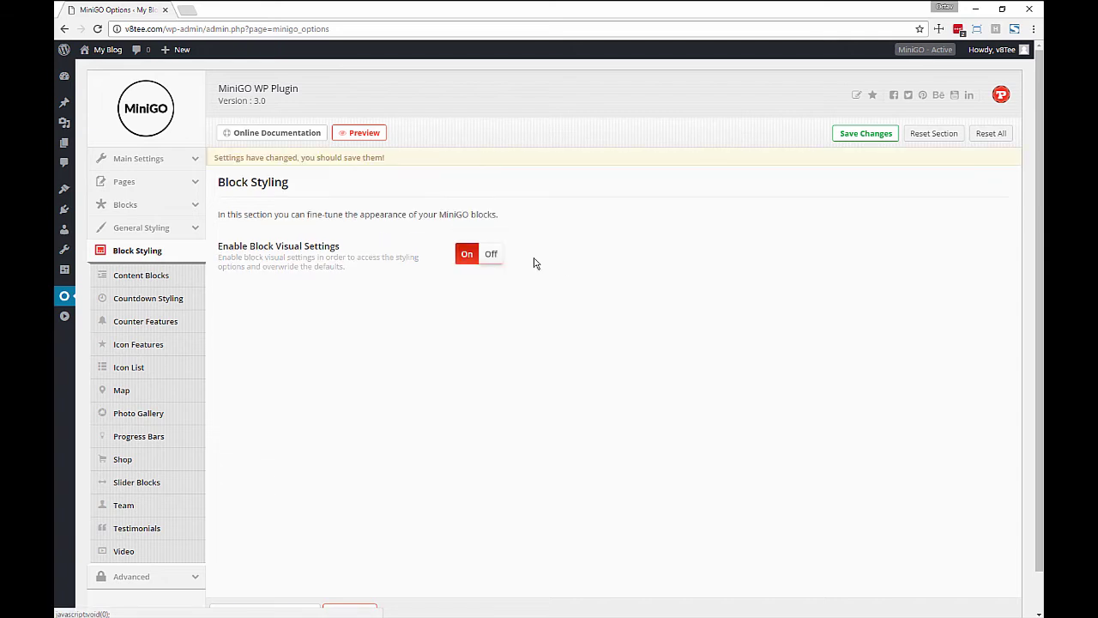
left_click(872, 137)
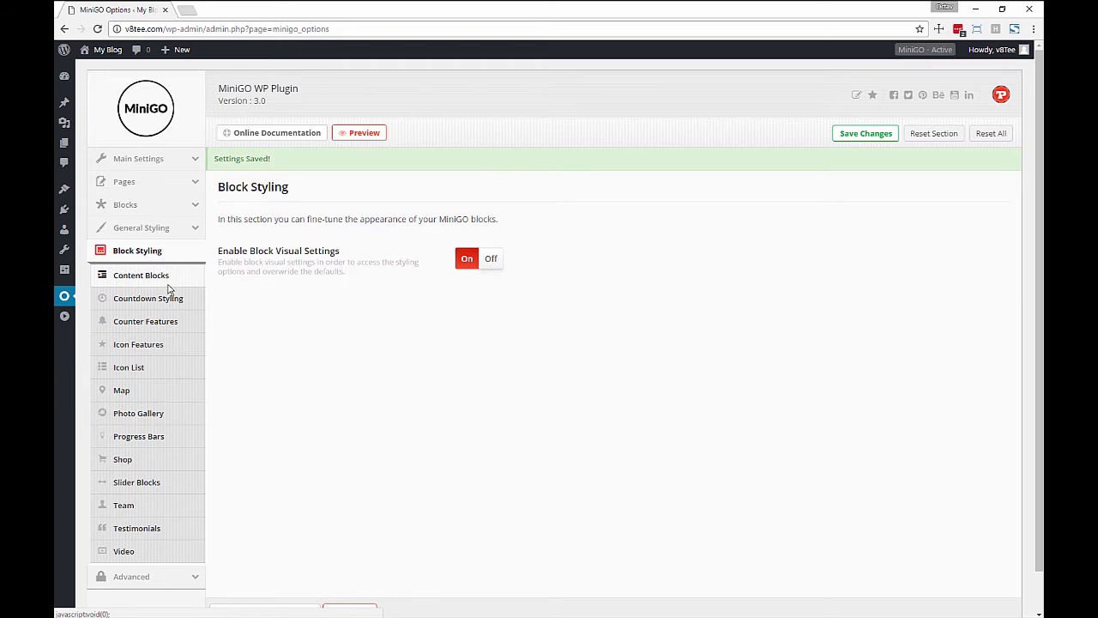
Examine the Content Blocks shortcode styling and the Countdown Styling options, including the progress bar settings.
left_click(175, 284)
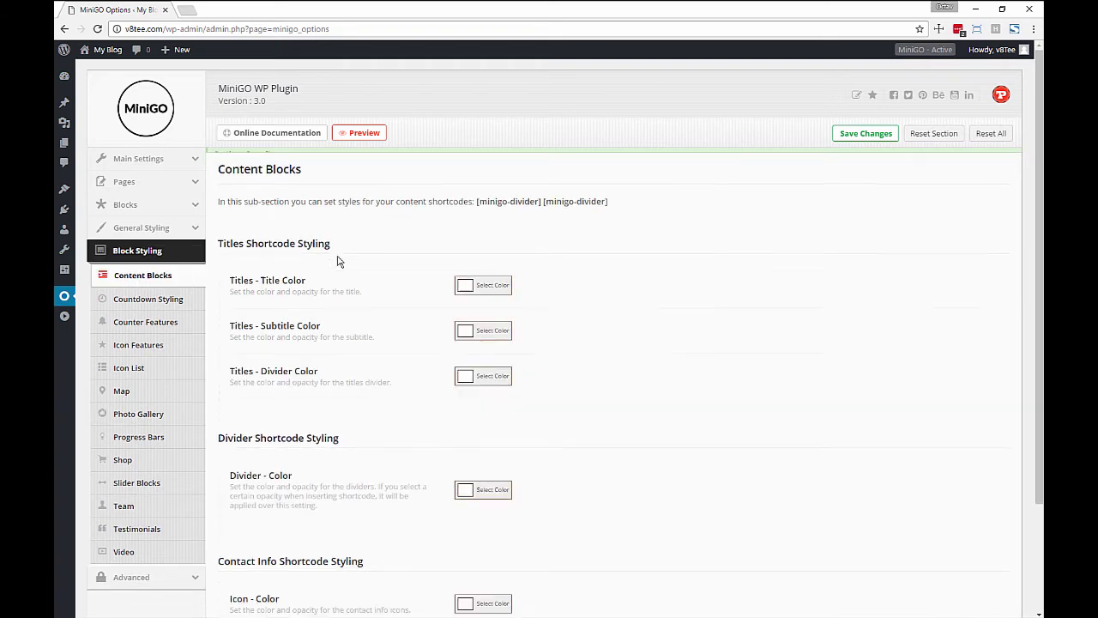
scroll(339, 260, "down", 3)
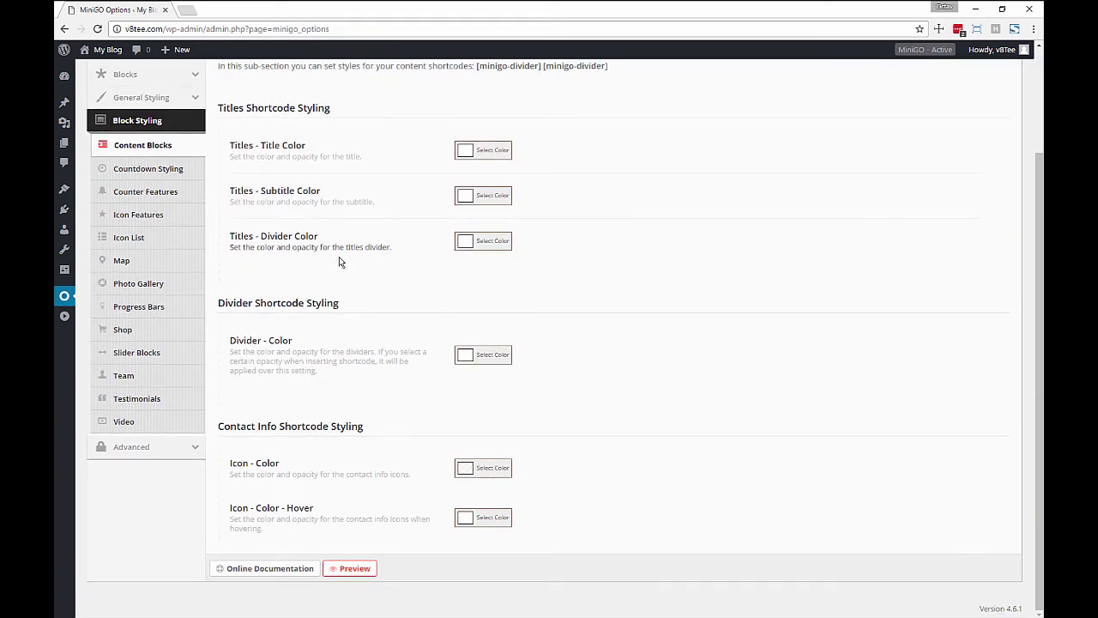
scroll(338, 261, "up", 3)
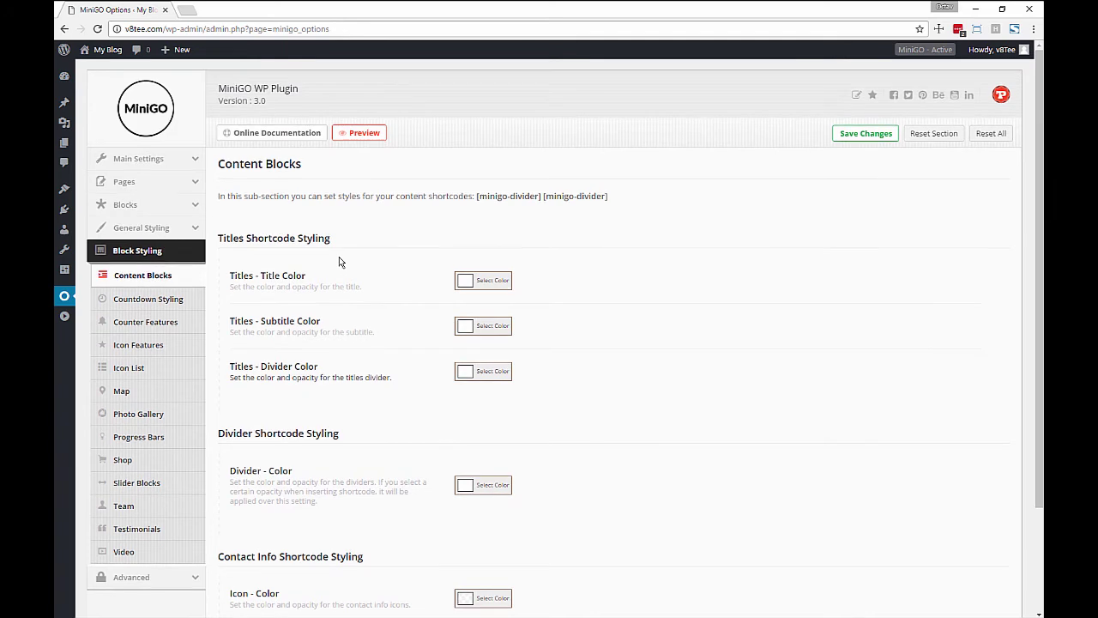
left_click(176, 300)
scroll(258, 296, "down", 3)
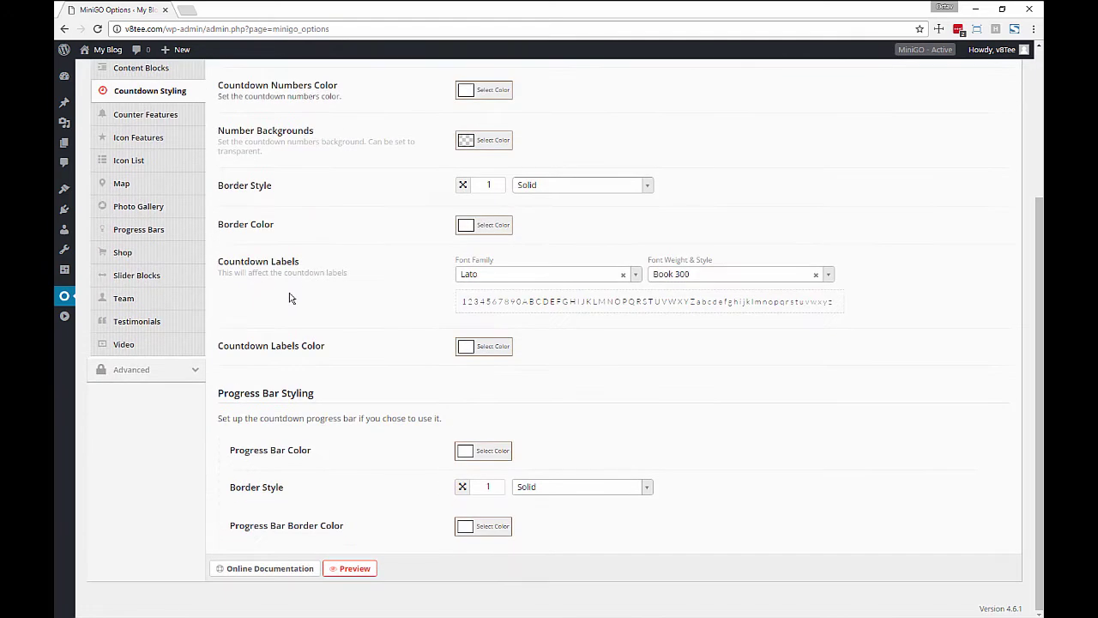
scroll(289, 298, "up", 5)
Review the block styling options for Counter Features, Icon Features, Icon List, Map, Photo Gallery and Progress Bars.
left_click(176, 320)
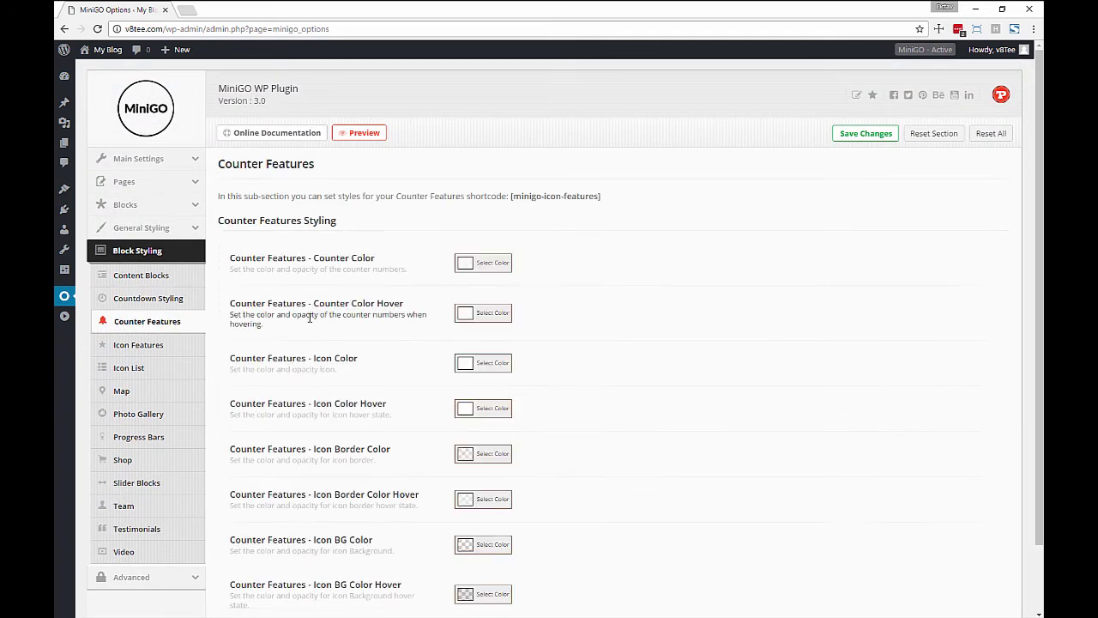
scroll(312, 322, "down", 2)
scroll(309, 320, "up", 2)
left_click(168, 347)
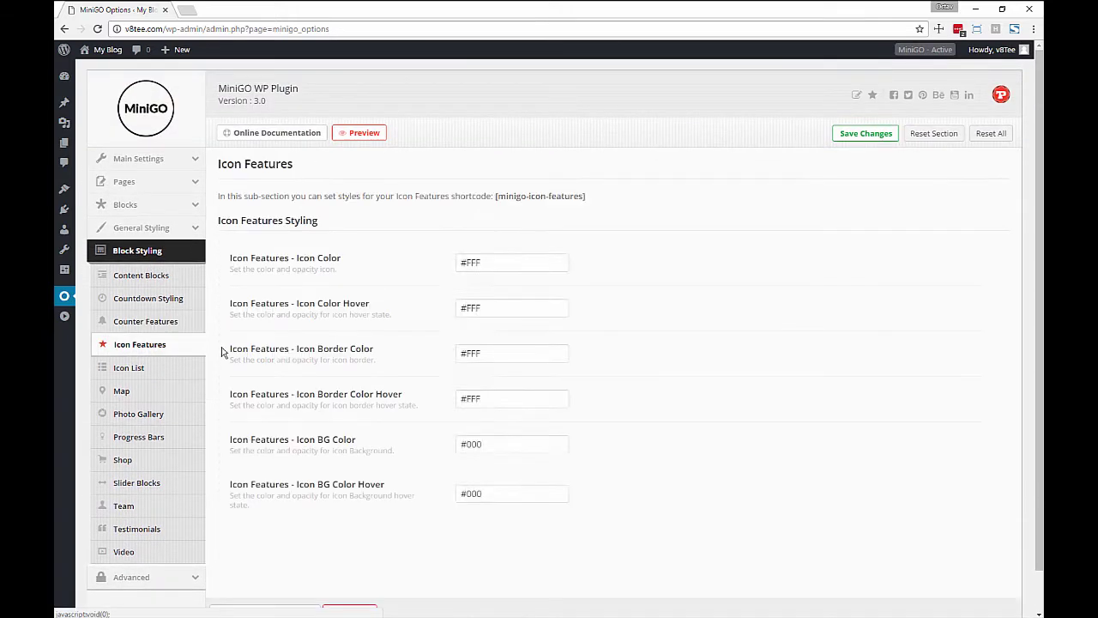
left_click(135, 369)
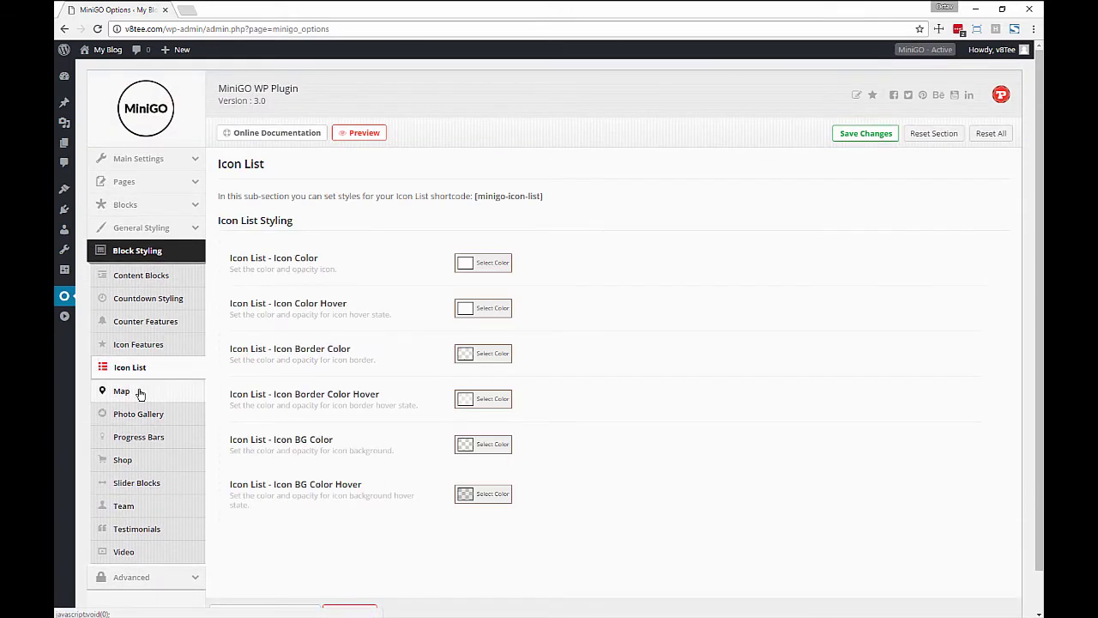
left_click(140, 392)
left_click(141, 417)
left_click(143, 437)
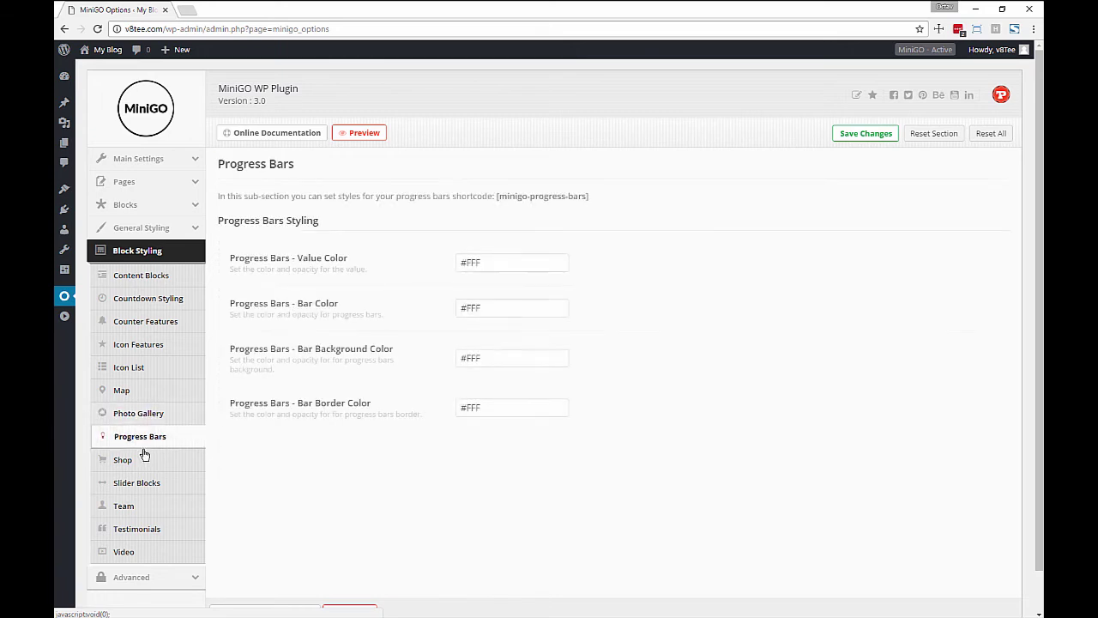
Review the block styling options for Shop, Slider Blocks, Team, Testimonials and Video.
left_click(144, 457)
left_click(135, 482)
left_click(138, 506)
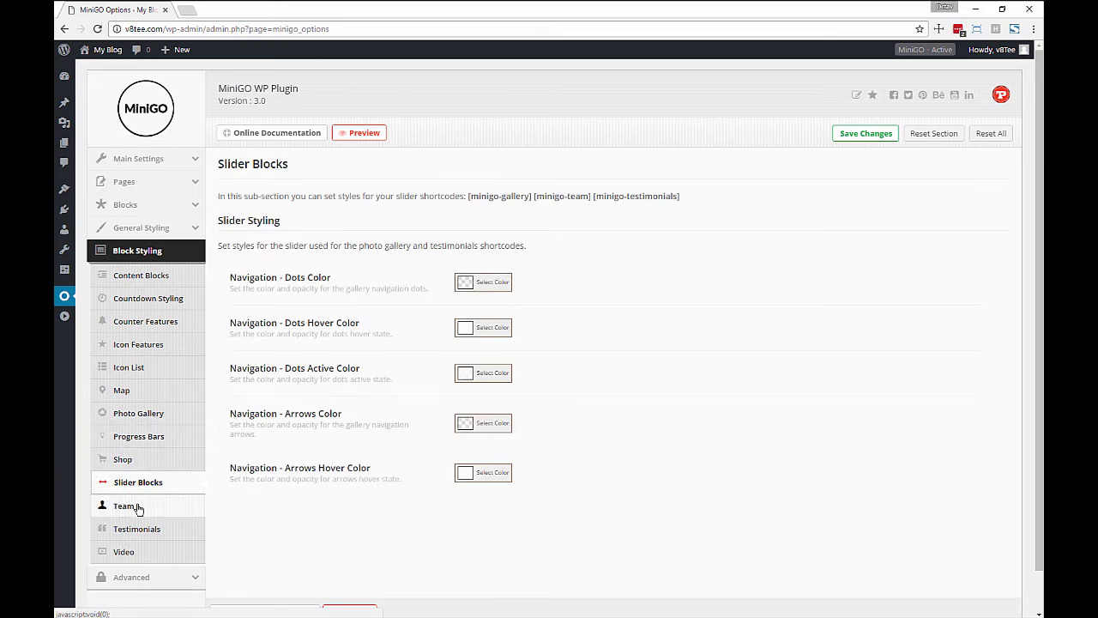
left_click(137, 506)
left_click(142, 530)
left_click(143, 553)
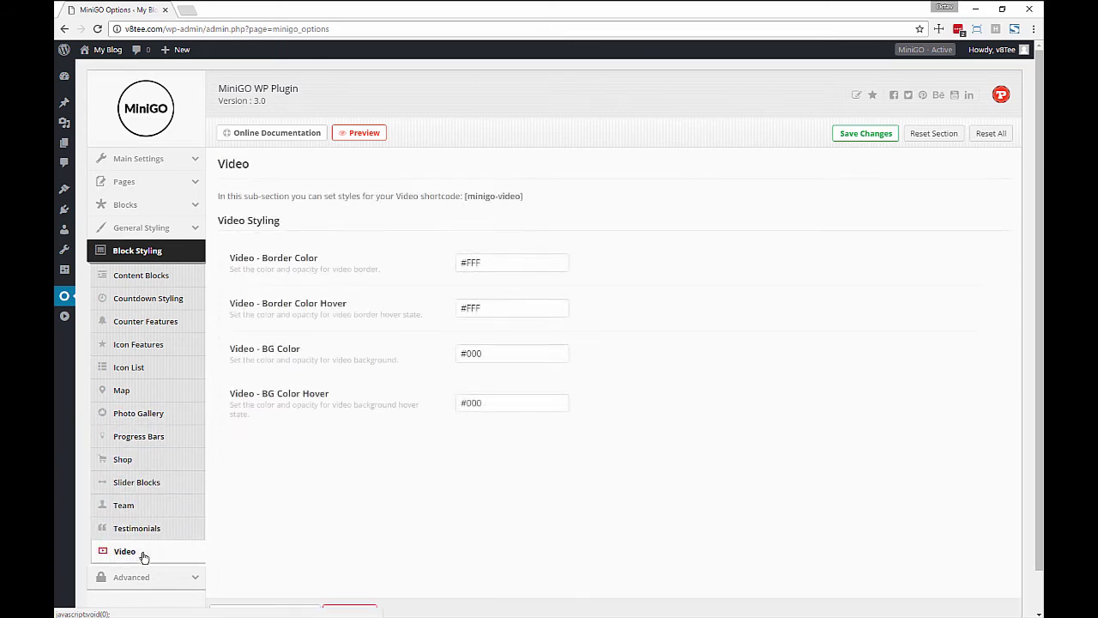
In the Advanced section, switch loading of styles and scripts from other plugins on and back off, and save the changes.
left_click(182, 579)
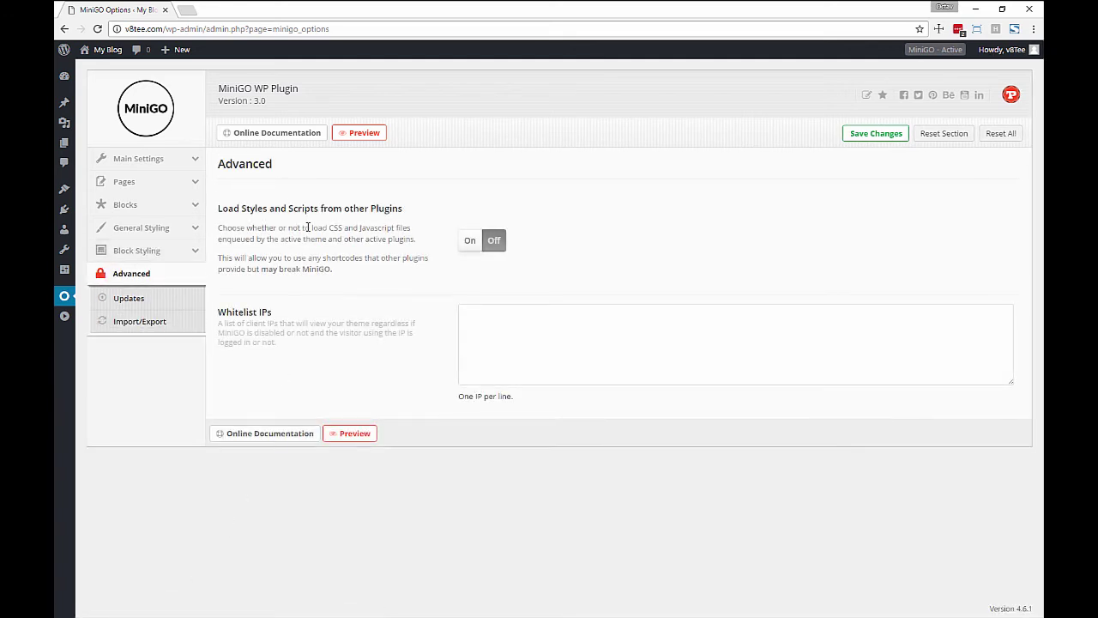
left_click(472, 241)
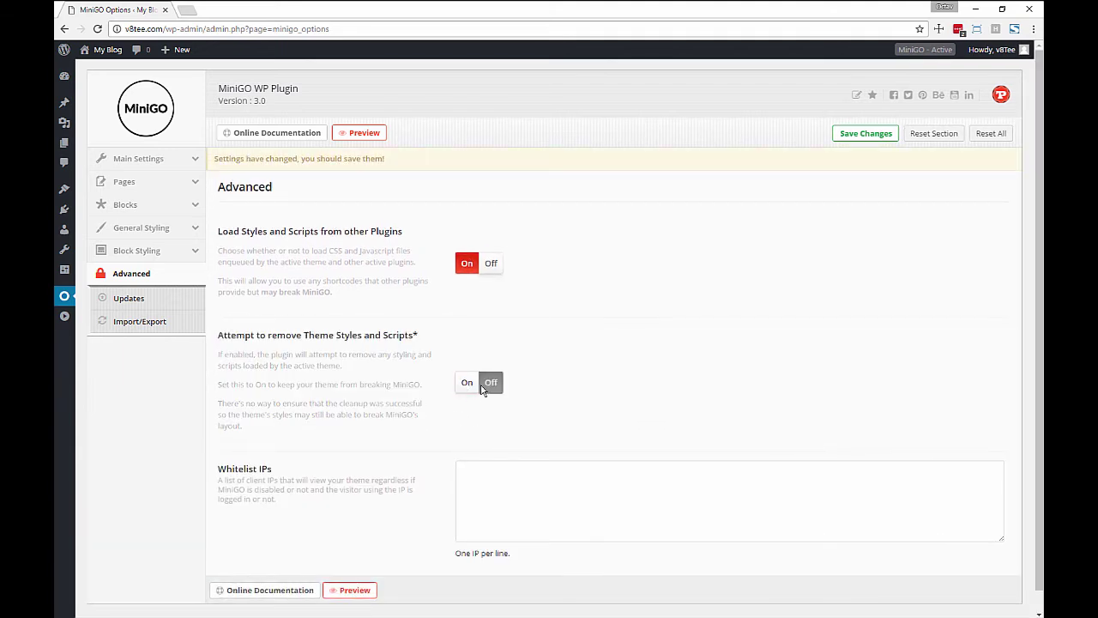
left_click(498, 263)
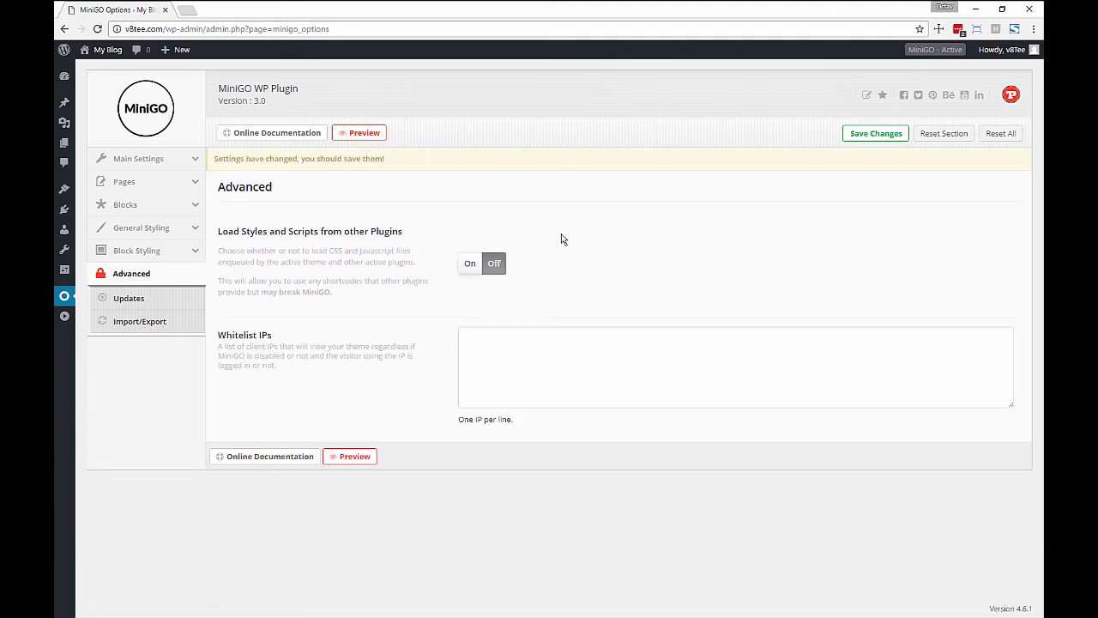
left_click(884, 134)
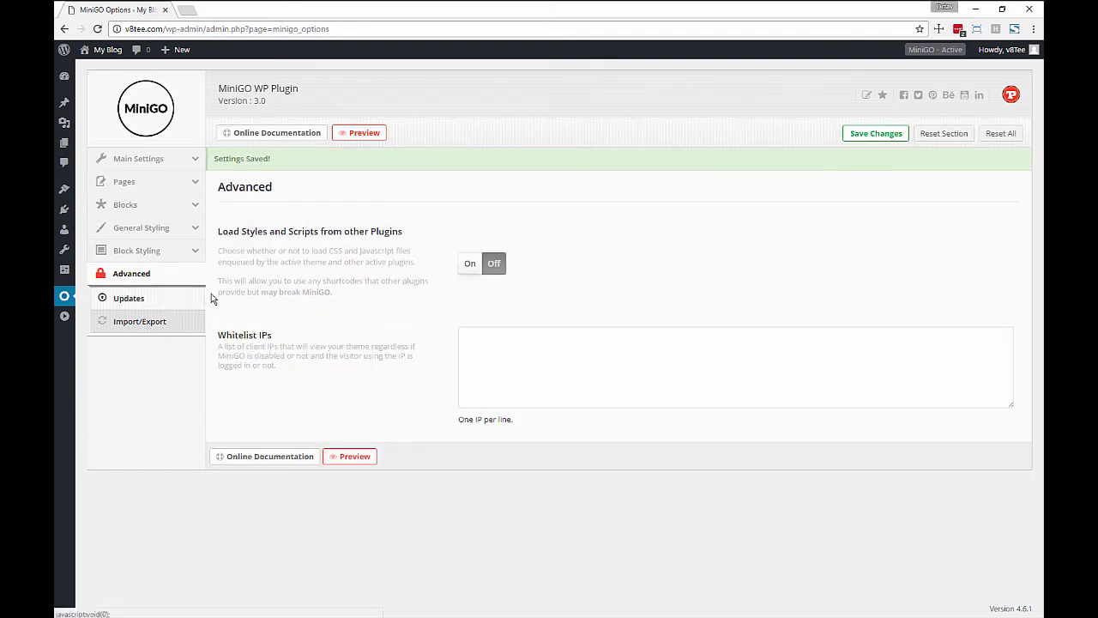
Review the Updates section with its purchase key field and the popular PremioThemes items.
left_click(167, 302)
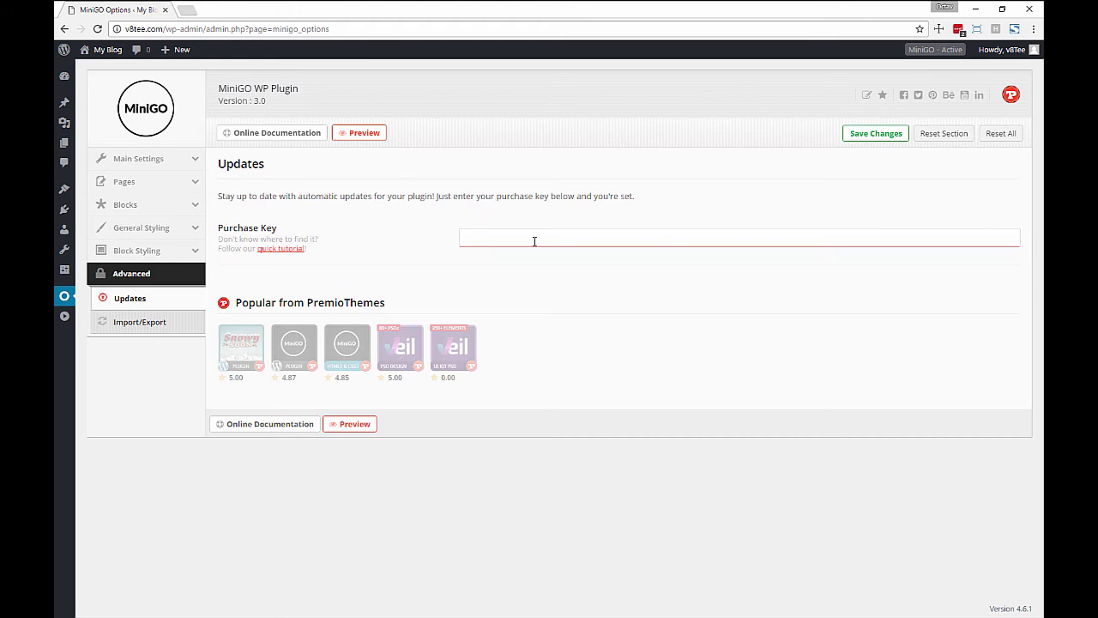
mouse_move(348, 347)
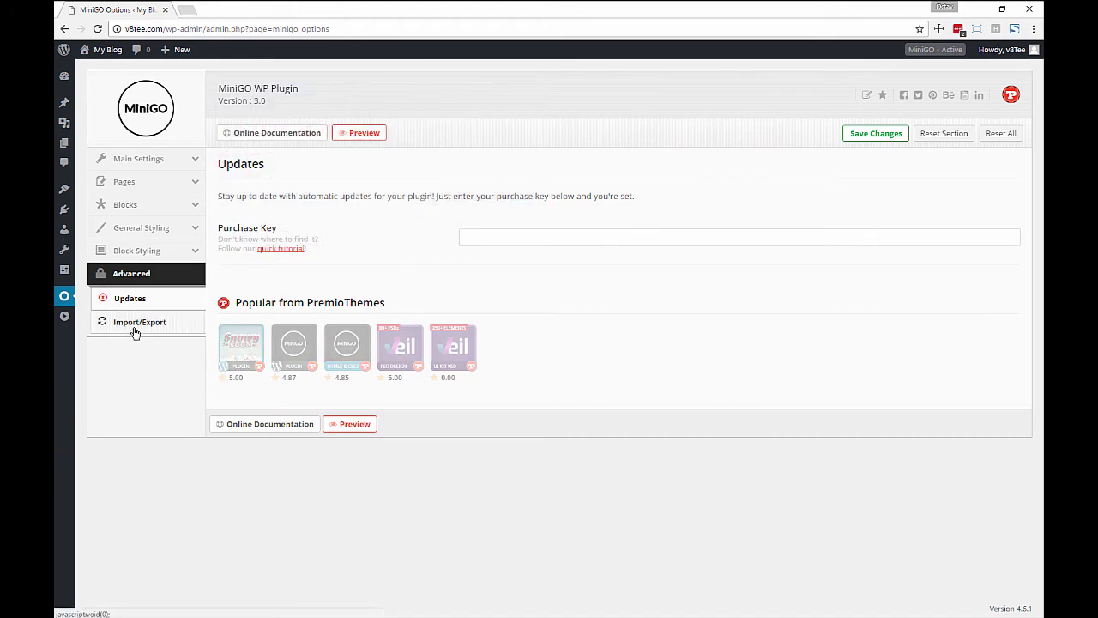
Review the Import/Export options for importing from a file, copying the data and downloading the data file, without saving a backup.
left_click(134, 326)
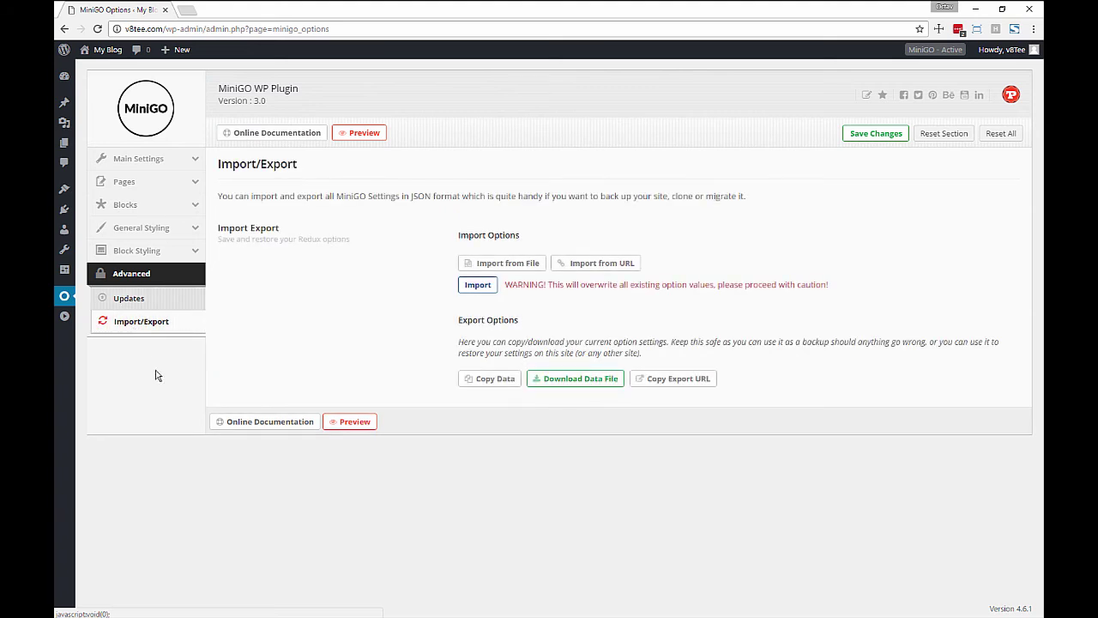
left_click(508, 262)
left_click(494, 434)
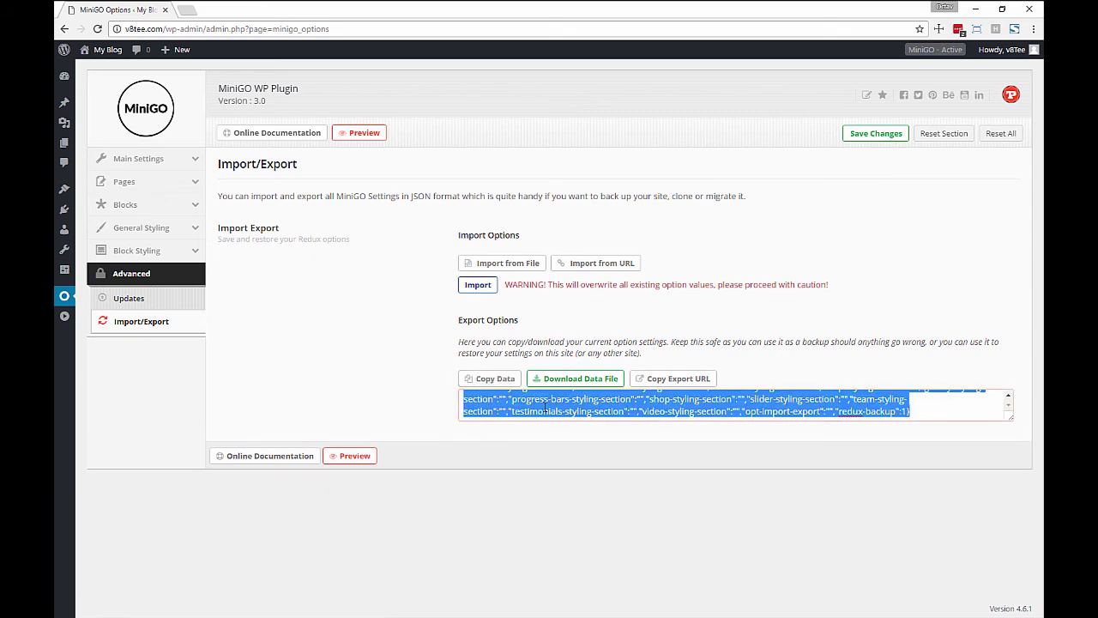
left_click(558, 380)
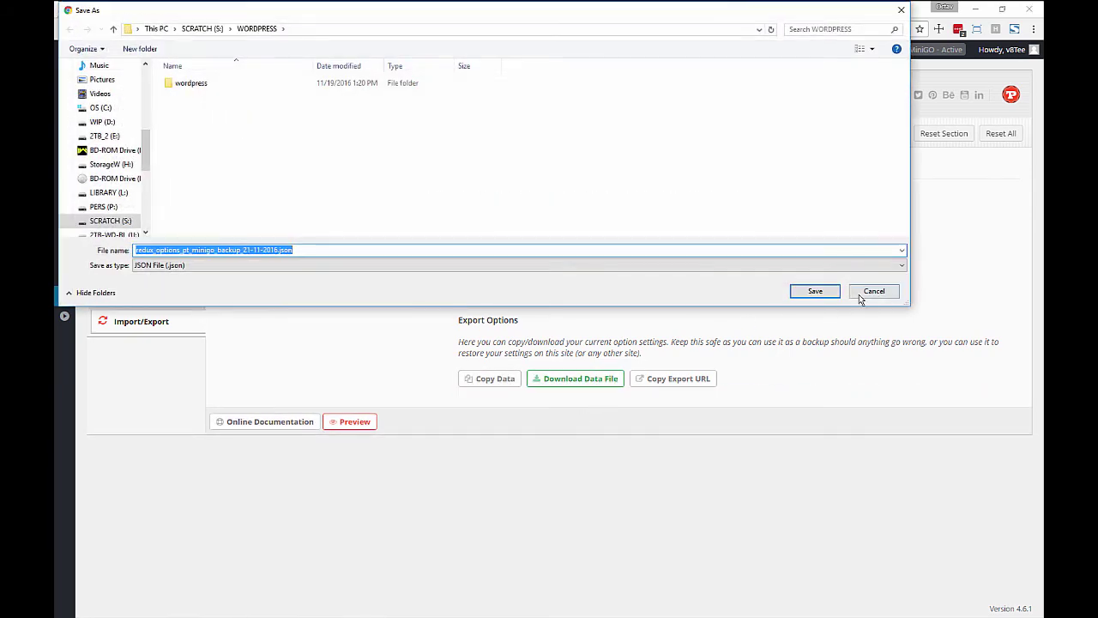
left_click(874, 292)
Return to the Main Settings section with the plugin mode and display options.
left_click(138, 158)
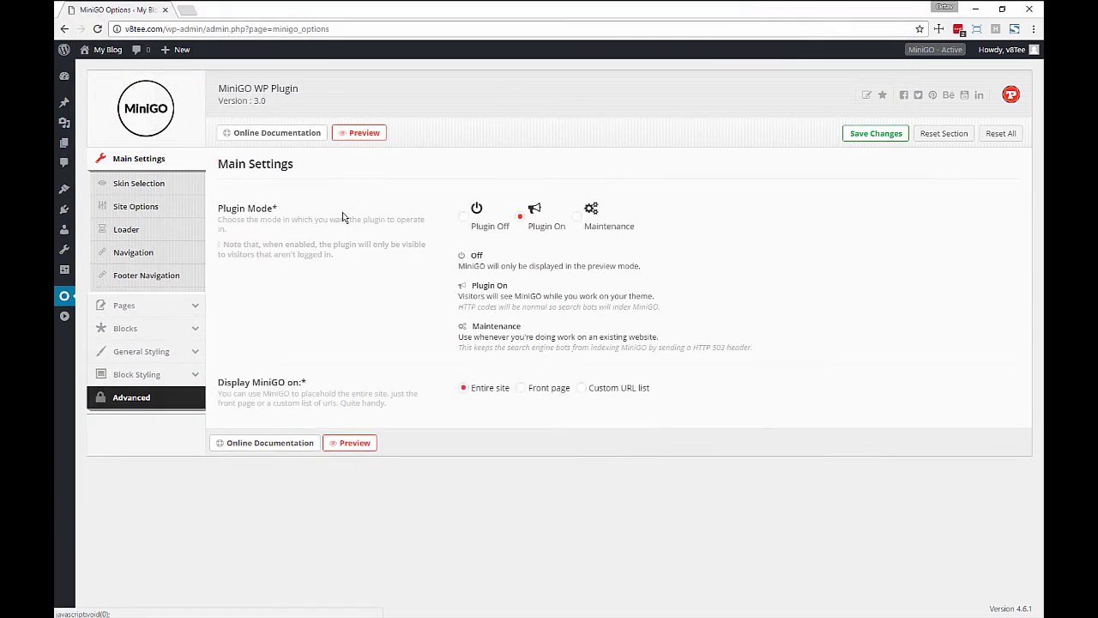